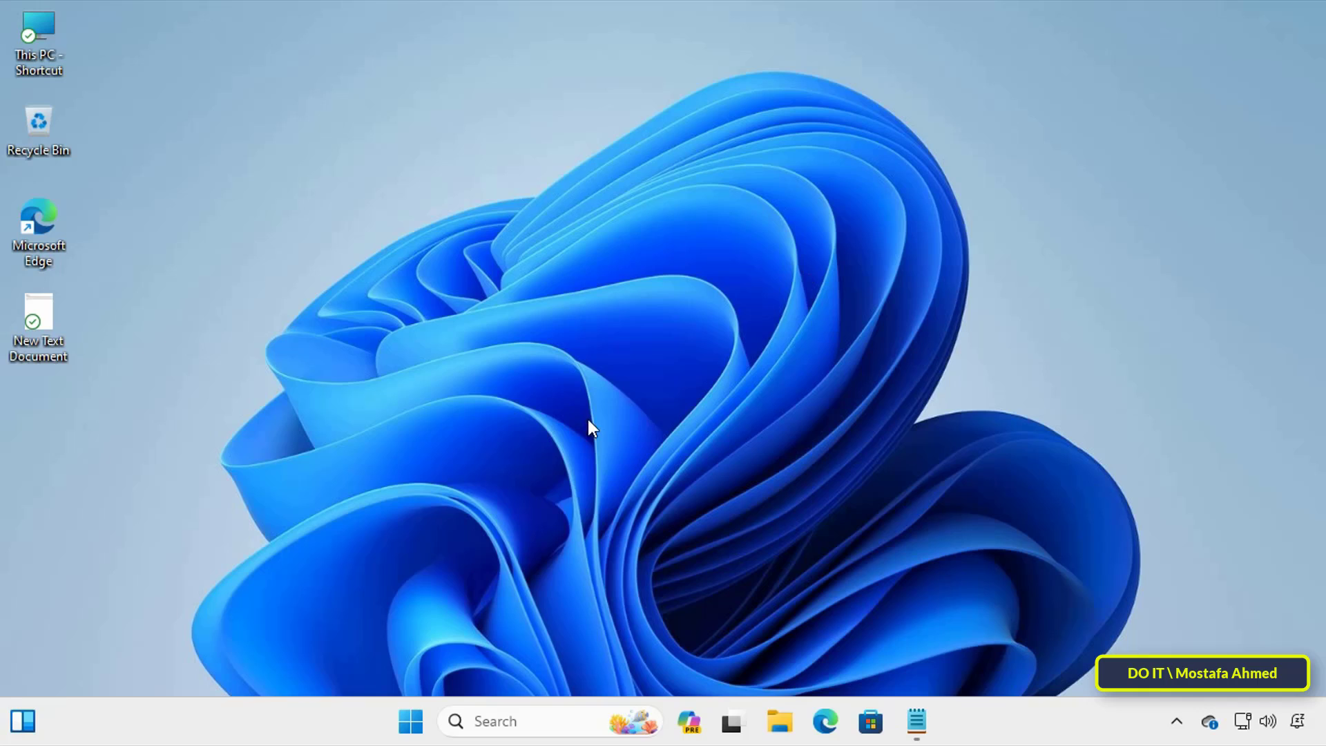
Open the System > About page in Windows Settings.
{"action": "left_click", "coordinate": [412, 719]}
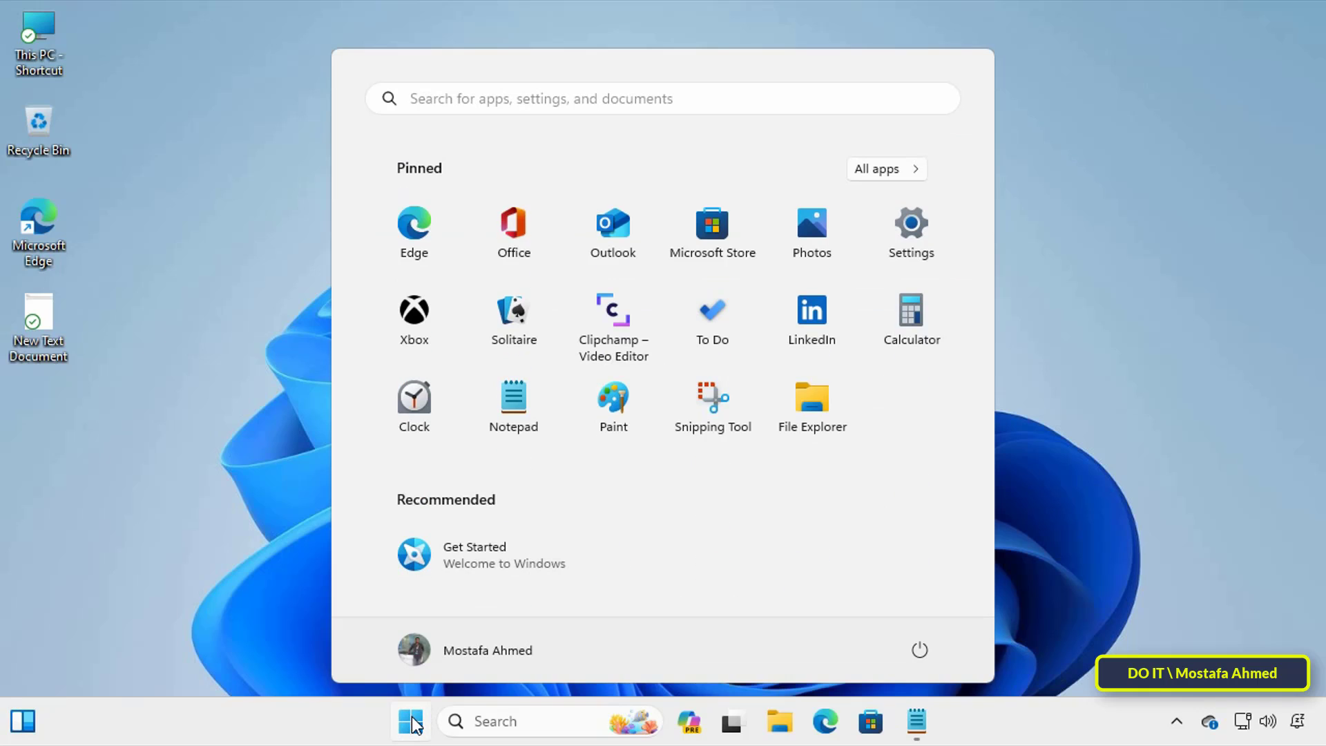
{"action": "left_click", "coordinate": [905, 238]}
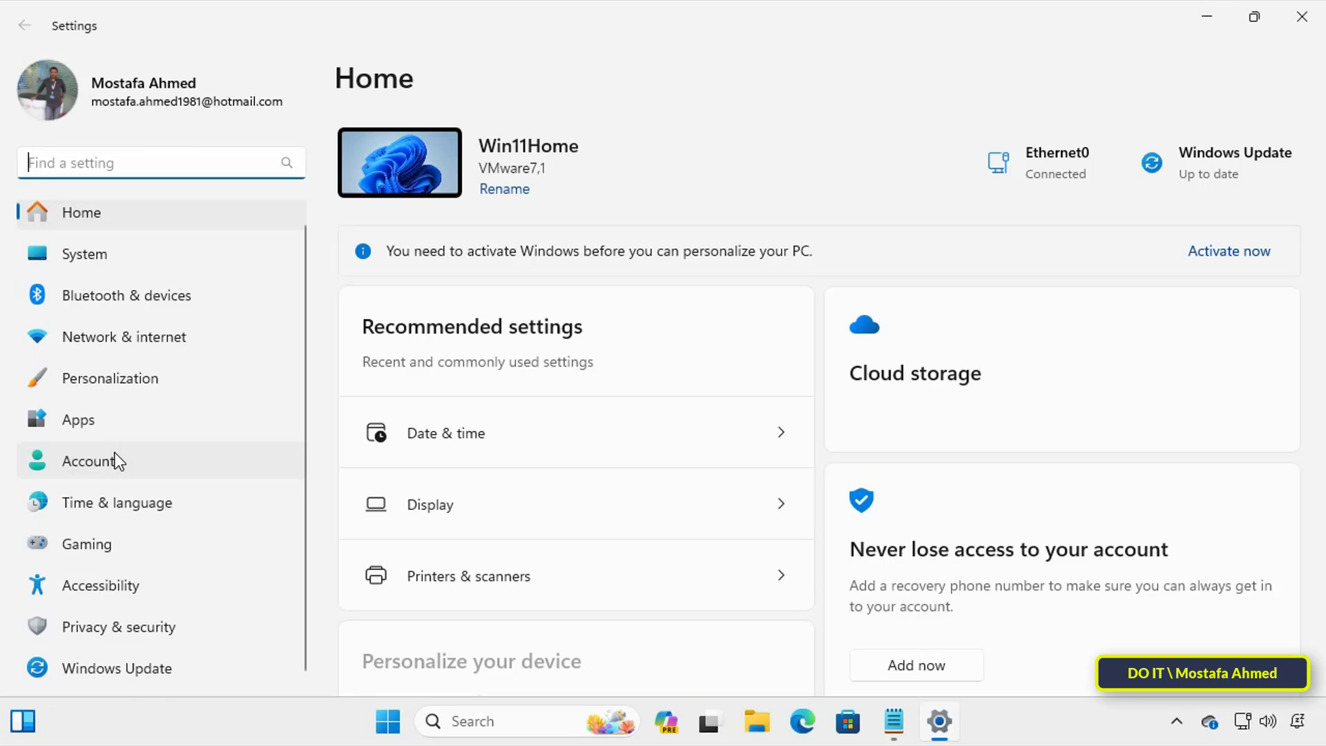
{"action": "left_click", "coordinate": [120, 250]}
{"action": "scroll", "coordinate": [563, 483], "scroll_direction": "down", "scroll_amount": 2}
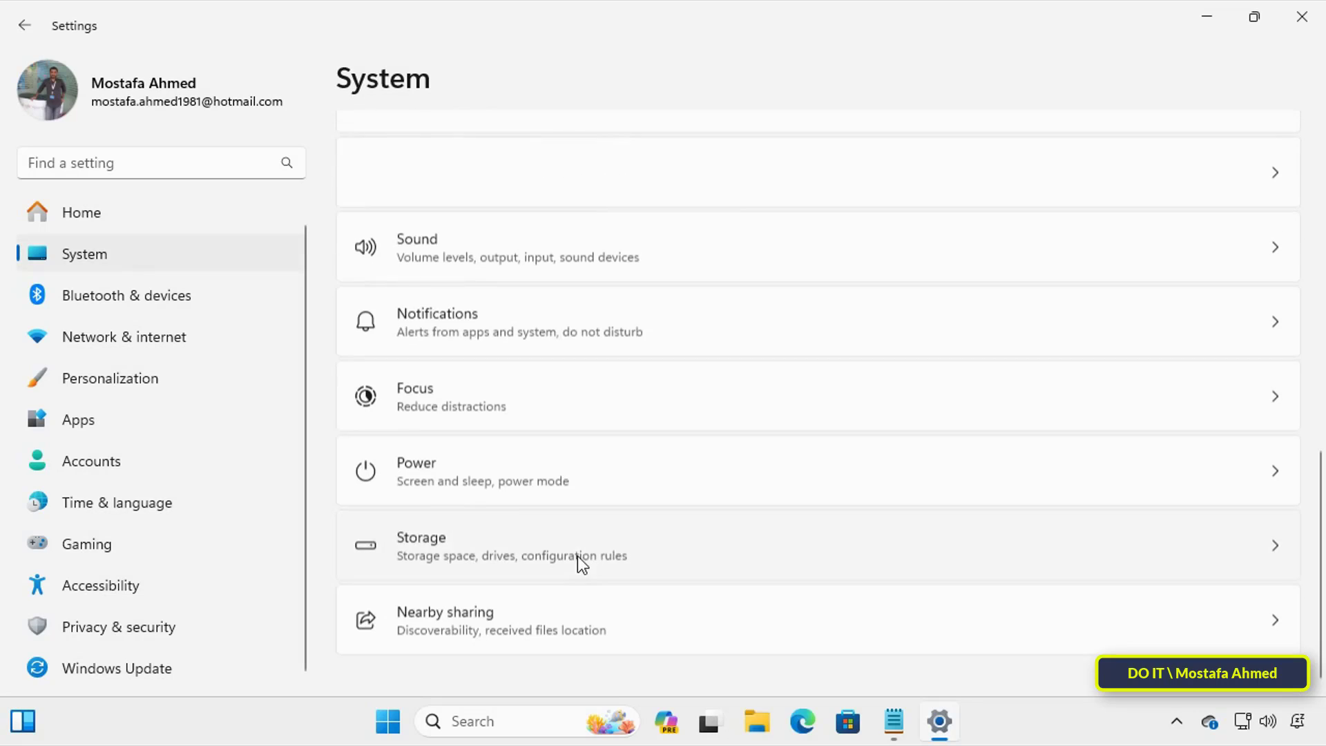
{"action": "scroll", "coordinate": [581, 559], "scroll_direction": "down", "scroll_amount": 5}
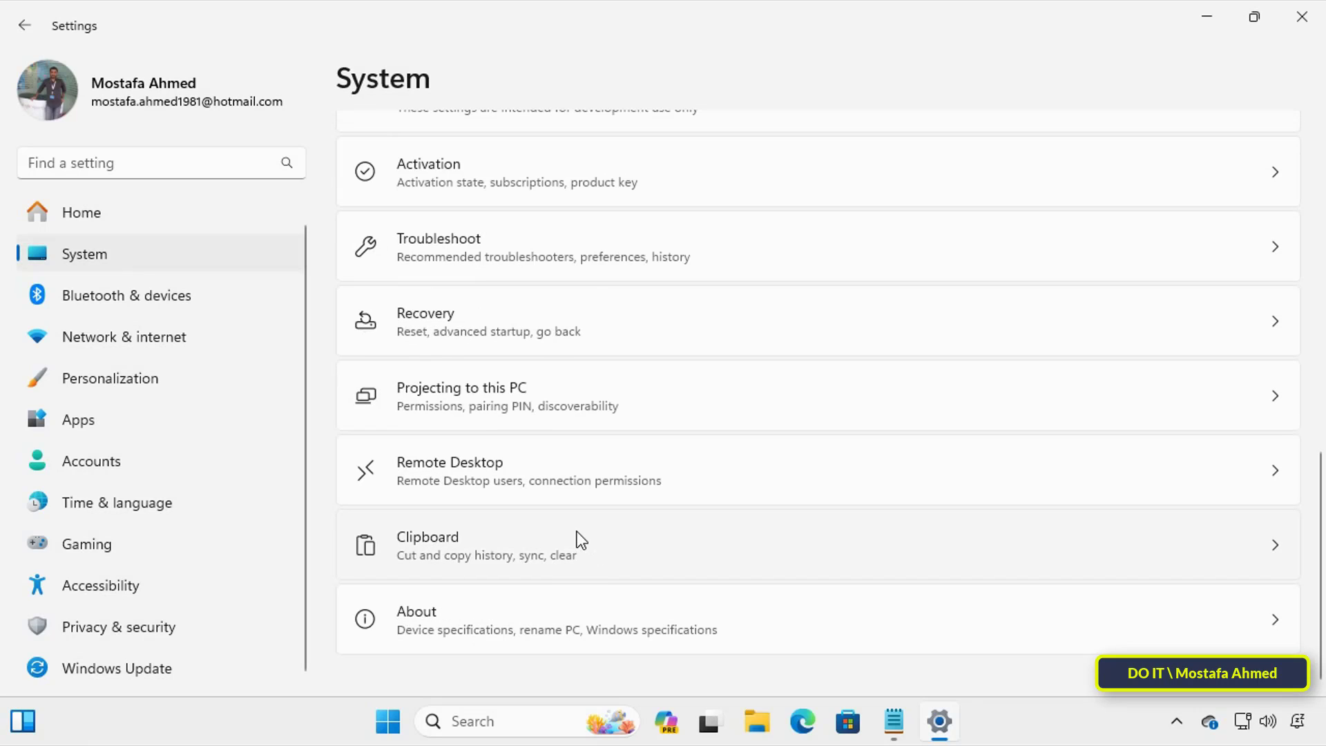
{"action": "left_click", "coordinate": [544, 630]}
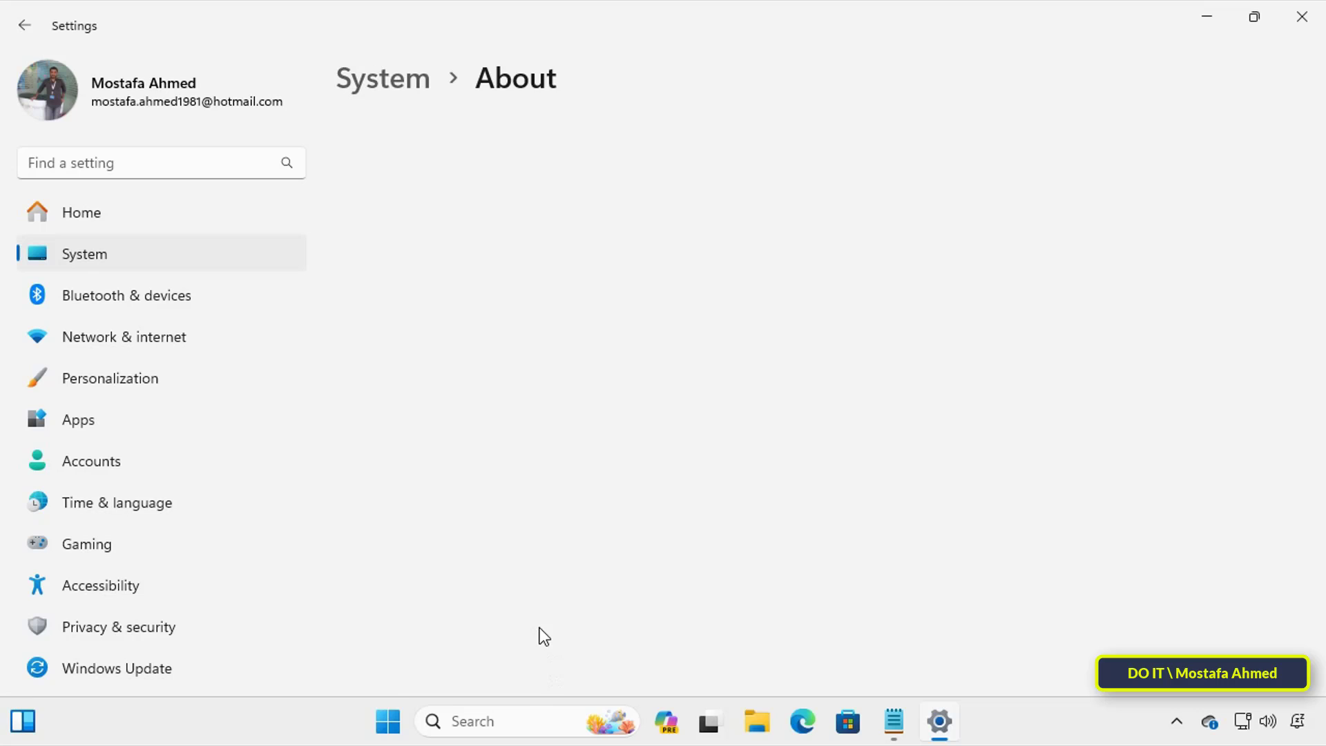
Highlight the Windows 11 Home edition value under Windows specifications.
{"action": "scroll", "coordinate": [632, 422], "scroll_direction": "down", "scroll_amount": 4}
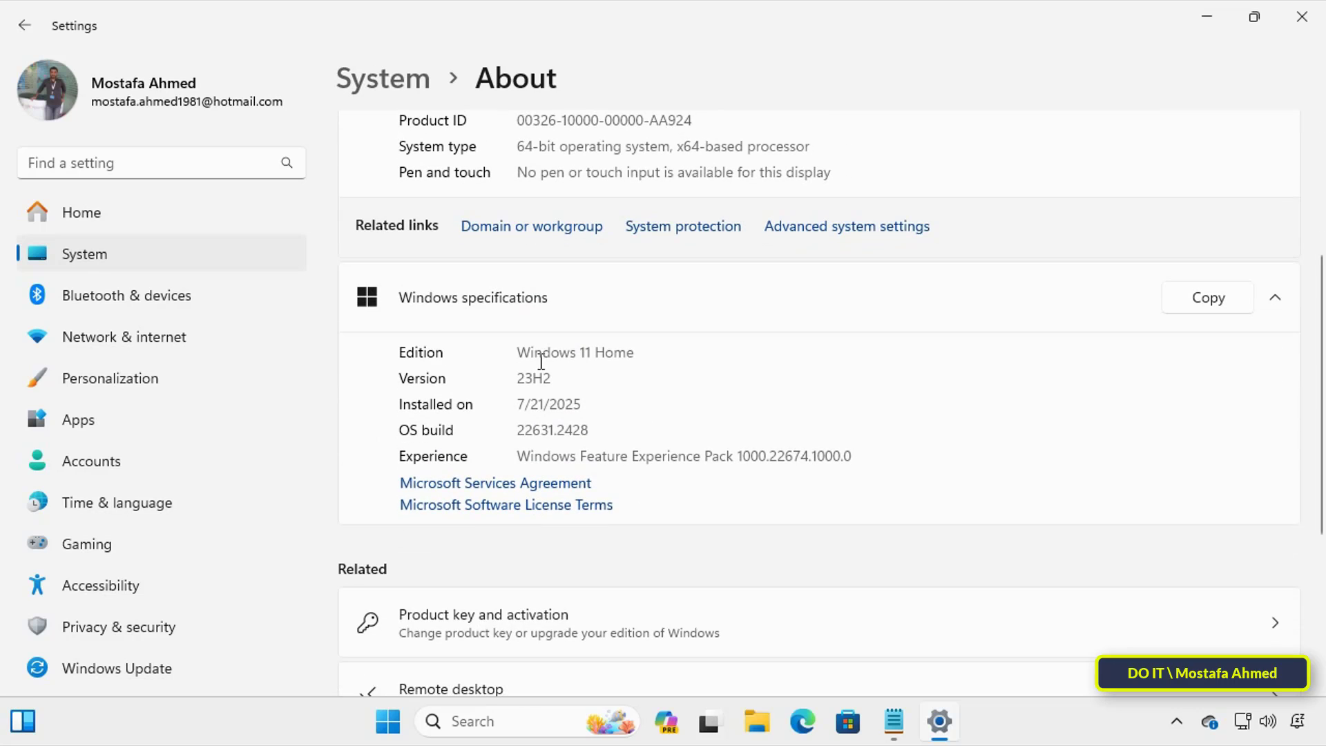
{"action": "double_click", "coordinate": [630, 349]}
{"action": "left_click", "coordinate": [635, 354]}
{"action": "left_click_drag", "start_coordinate": [635, 356], "coordinate": [509, 358]}
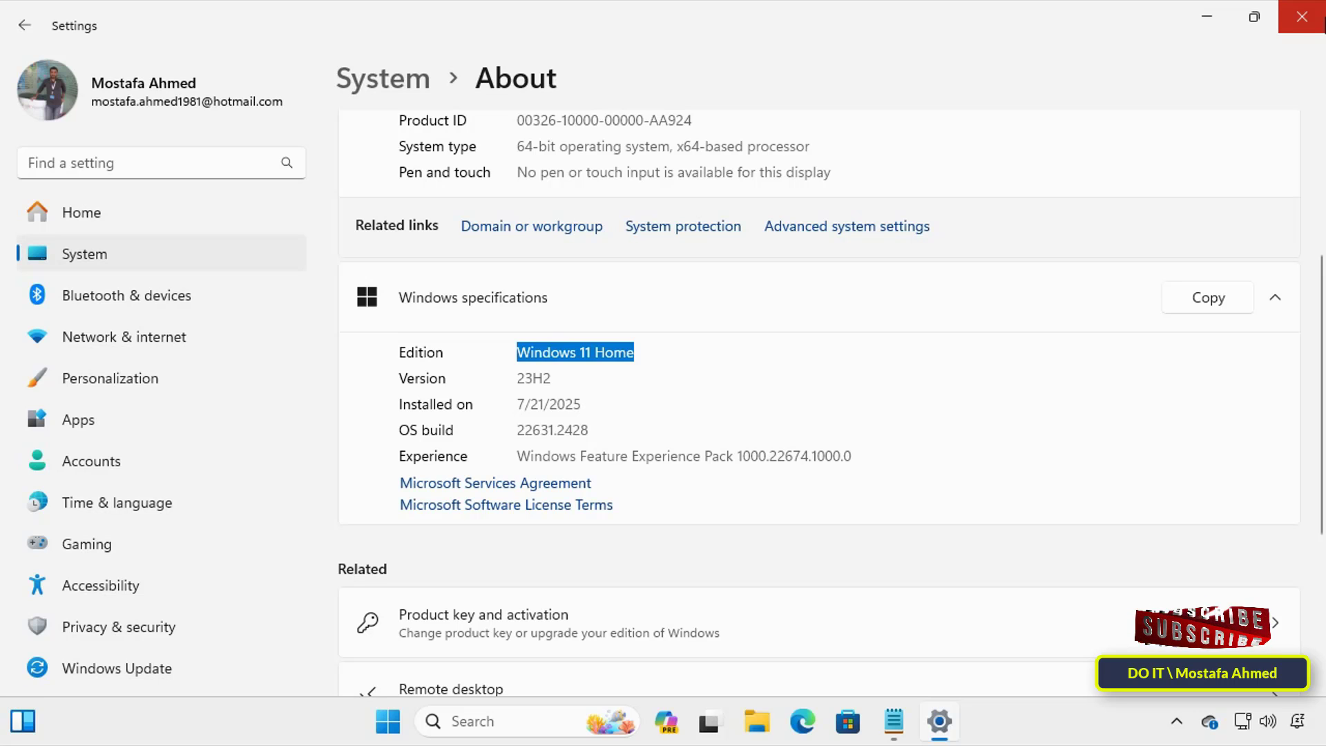
Close Settings, try running gpedit.msc from Run, and dismiss the 'Windows cannot find' error.
{"action": "left_click", "coordinate": [1301, 17]}
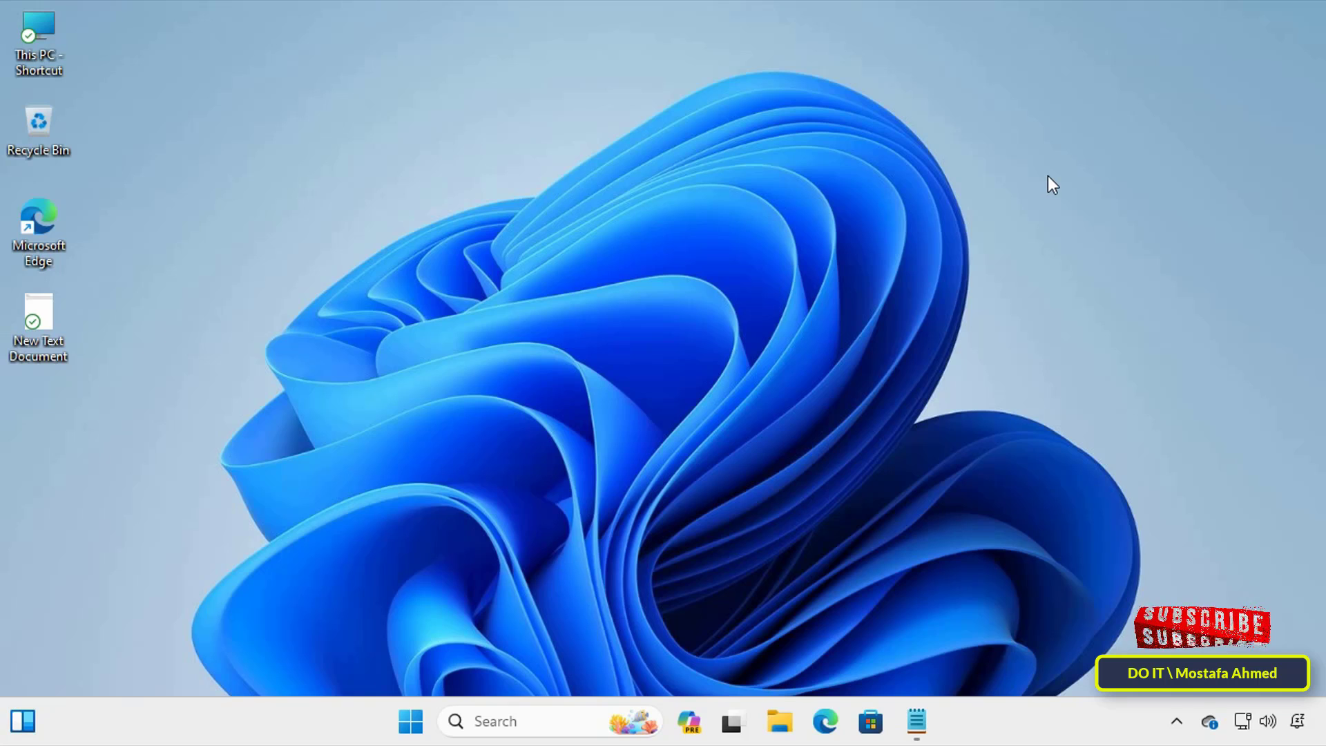
{"action": "key", "text": "super+r"}
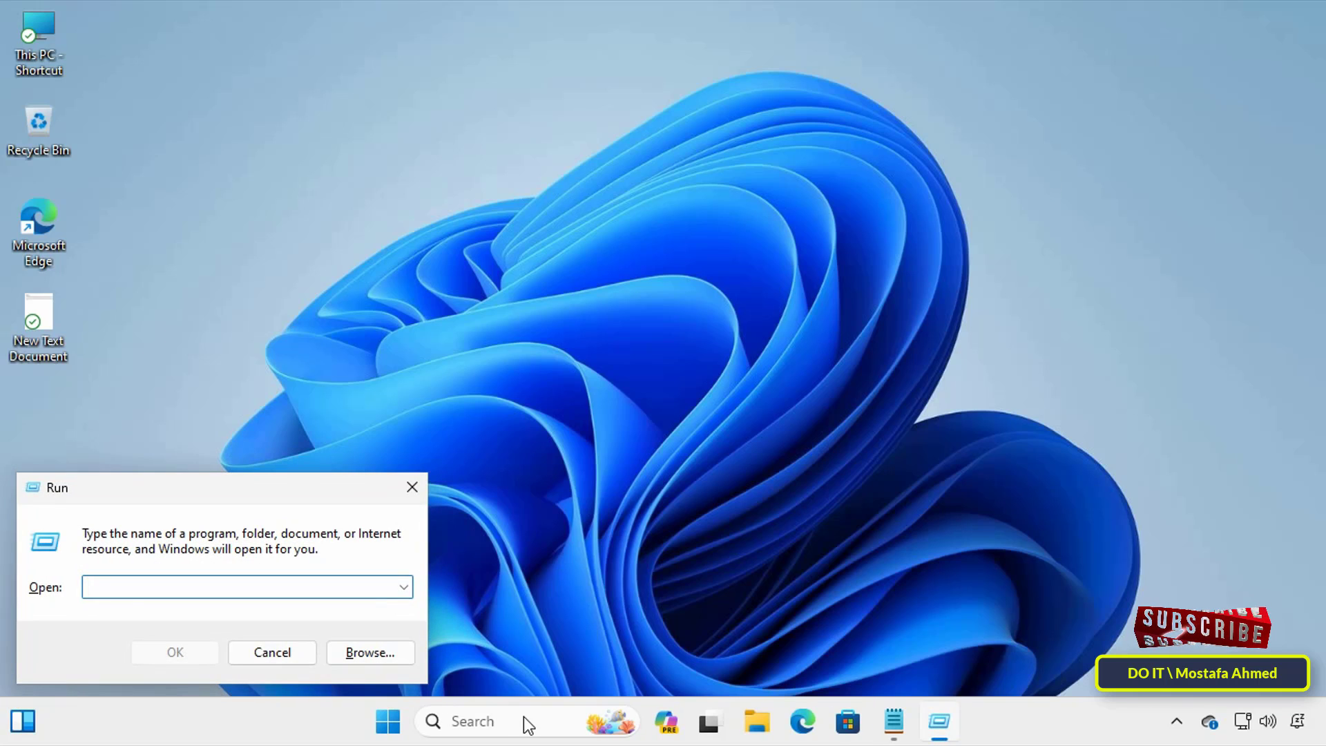
{"action": "type", "text": "gpe"}
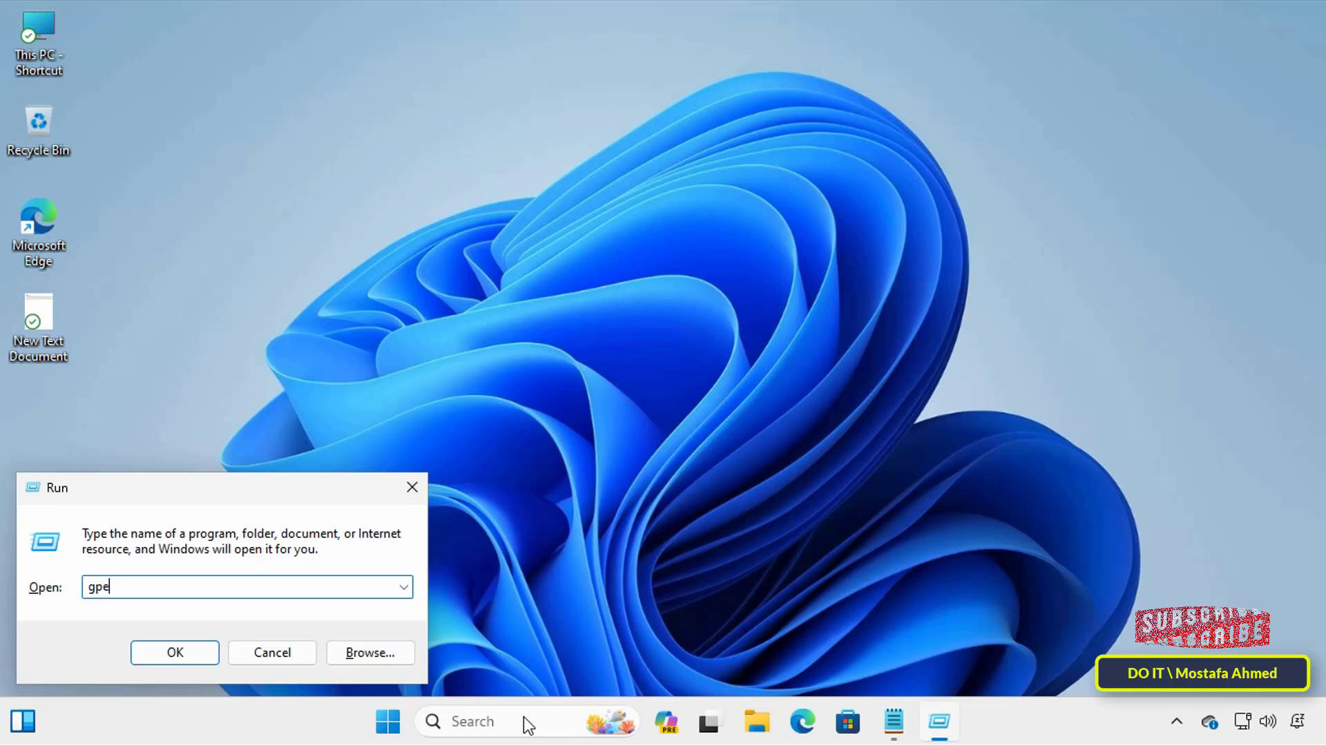
{"action": "type", "text": "dit."}
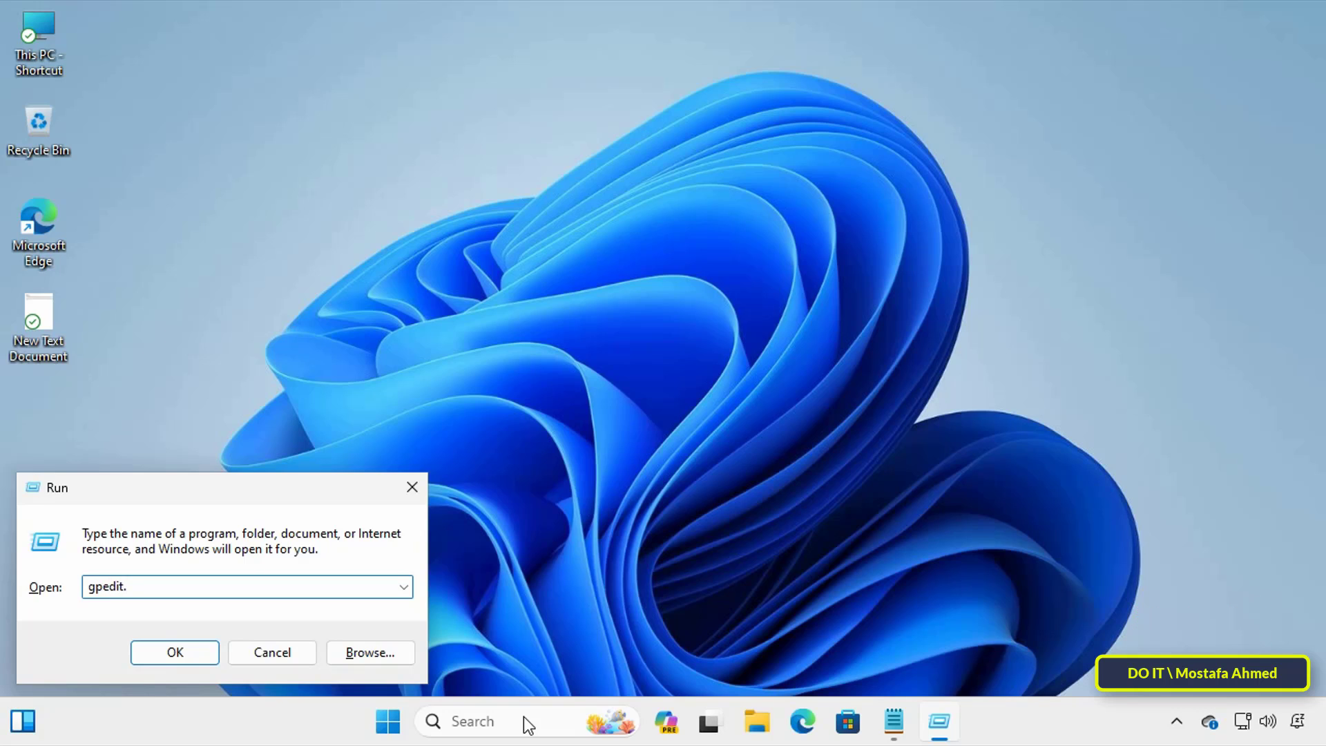
{"action": "type", "text": "msc"}
{"action": "key", "text": "Return"}
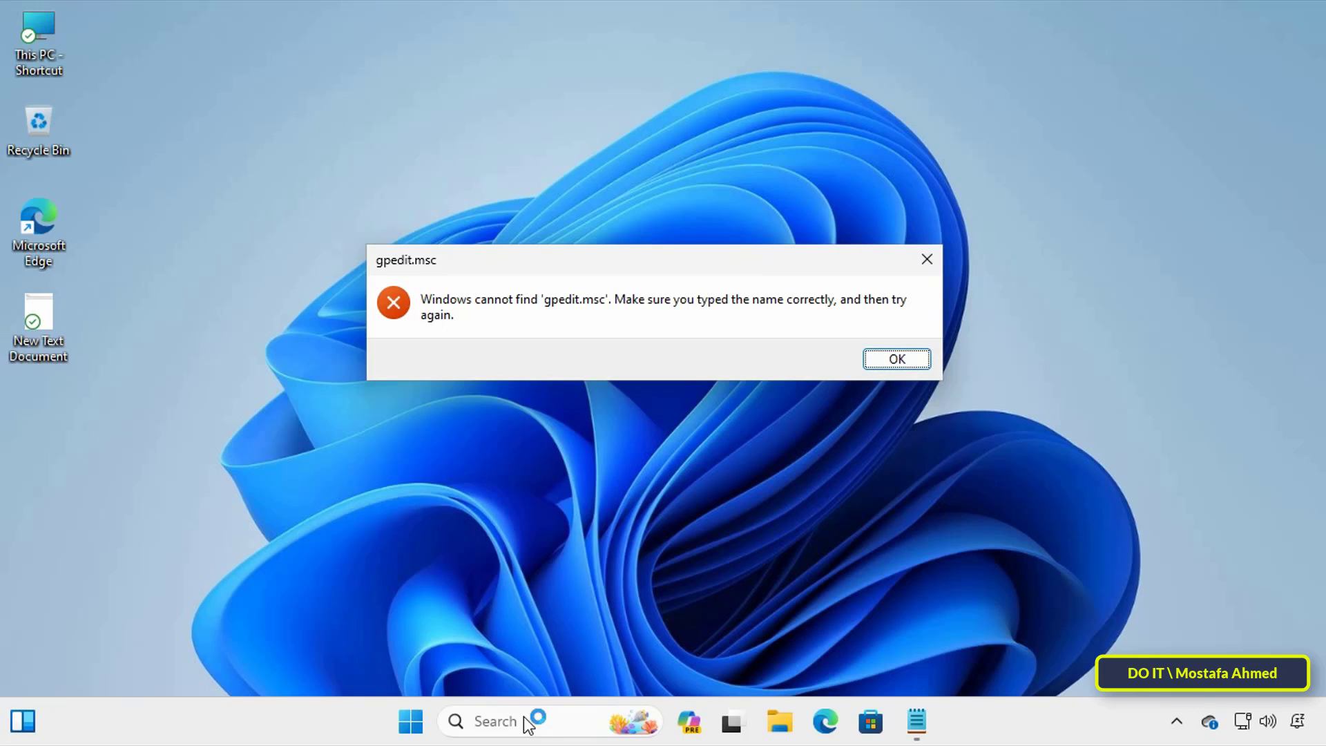
{"action": "key", "text": "Return"}
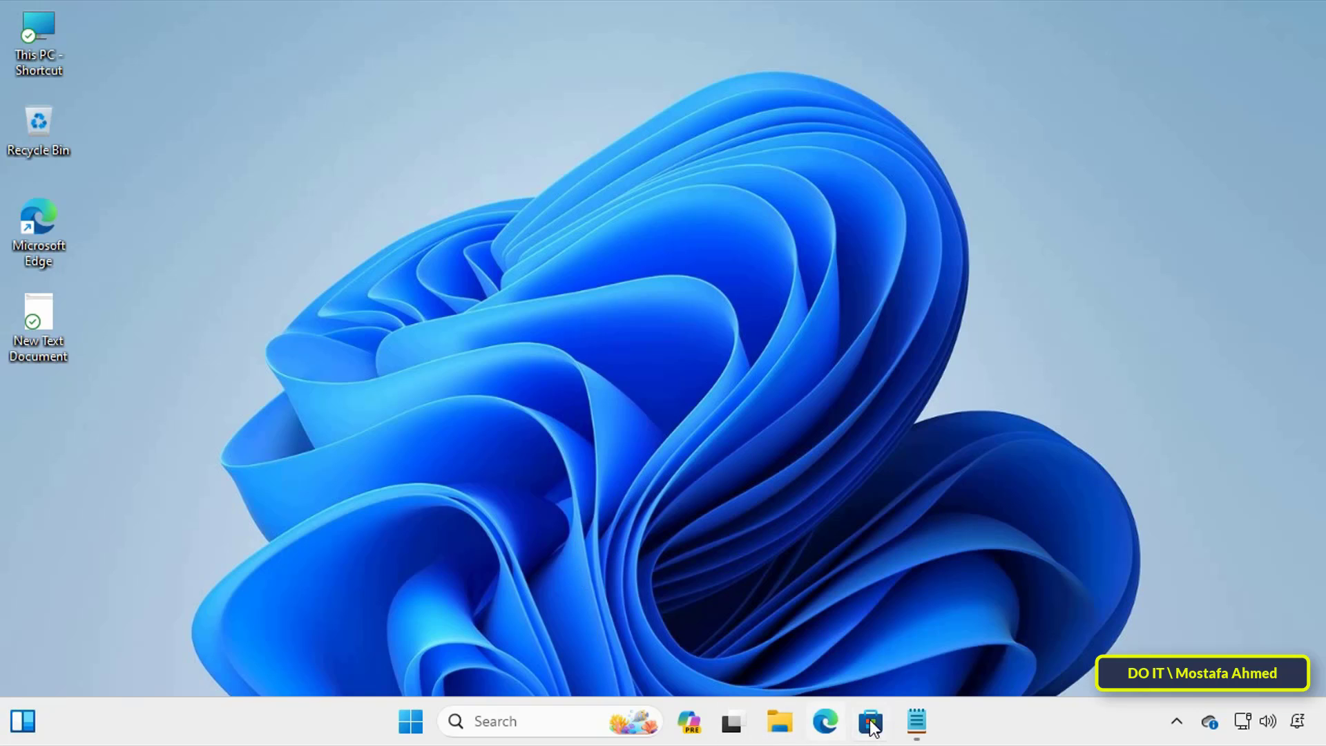
Bring the Notepad window holding the dism GroupPolicy install script back into view.
{"action": "left_click", "coordinate": [912, 723]}
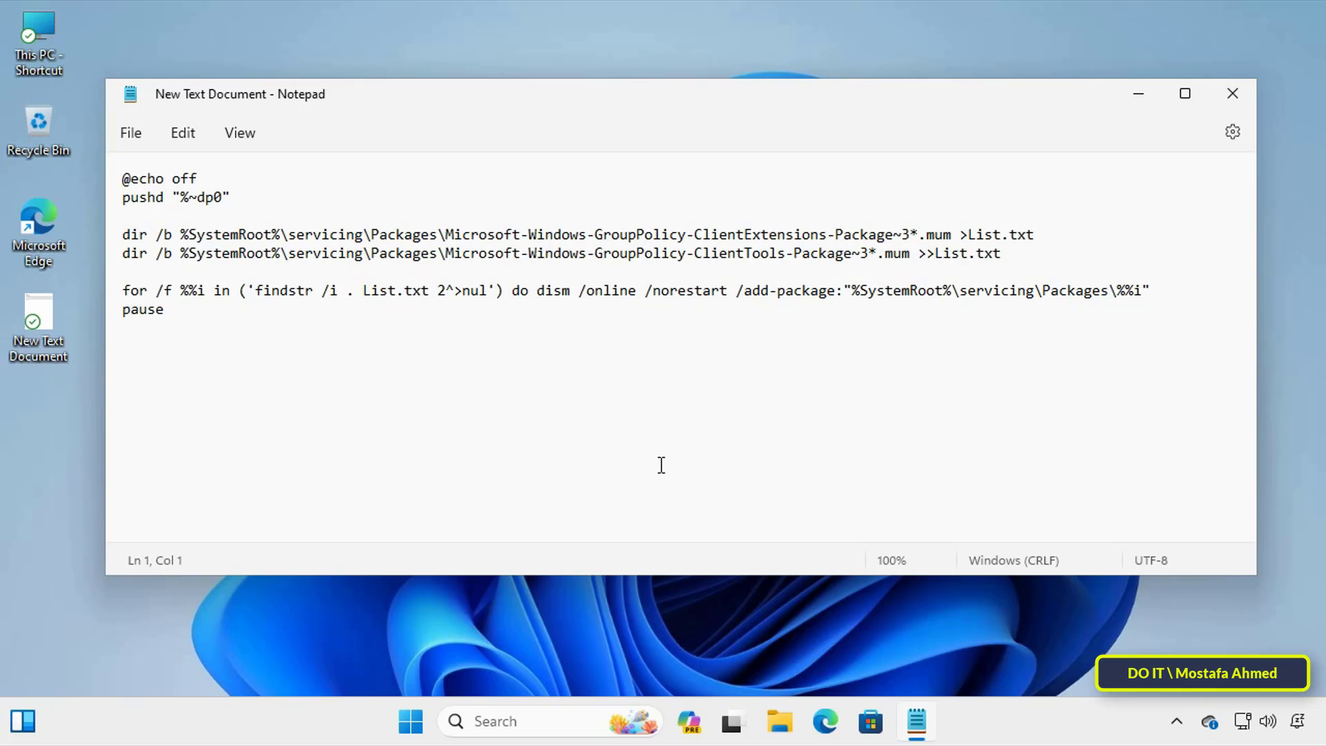
Save the script to the Desktop as 'Add LocalGroupPloicy.bat' with file type All files.
{"action": "left_click", "coordinate": [128, 135]}
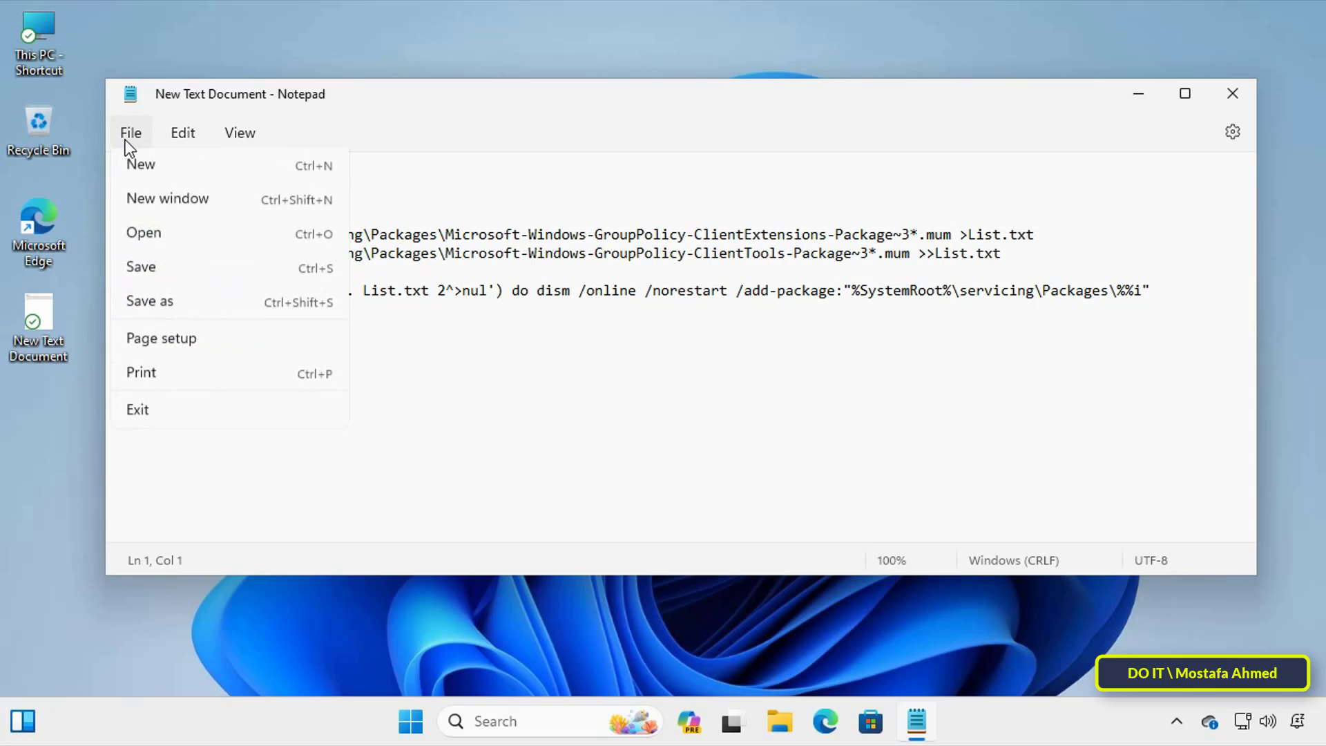
{"action": "left_click", "coordinate": [170, 315]}
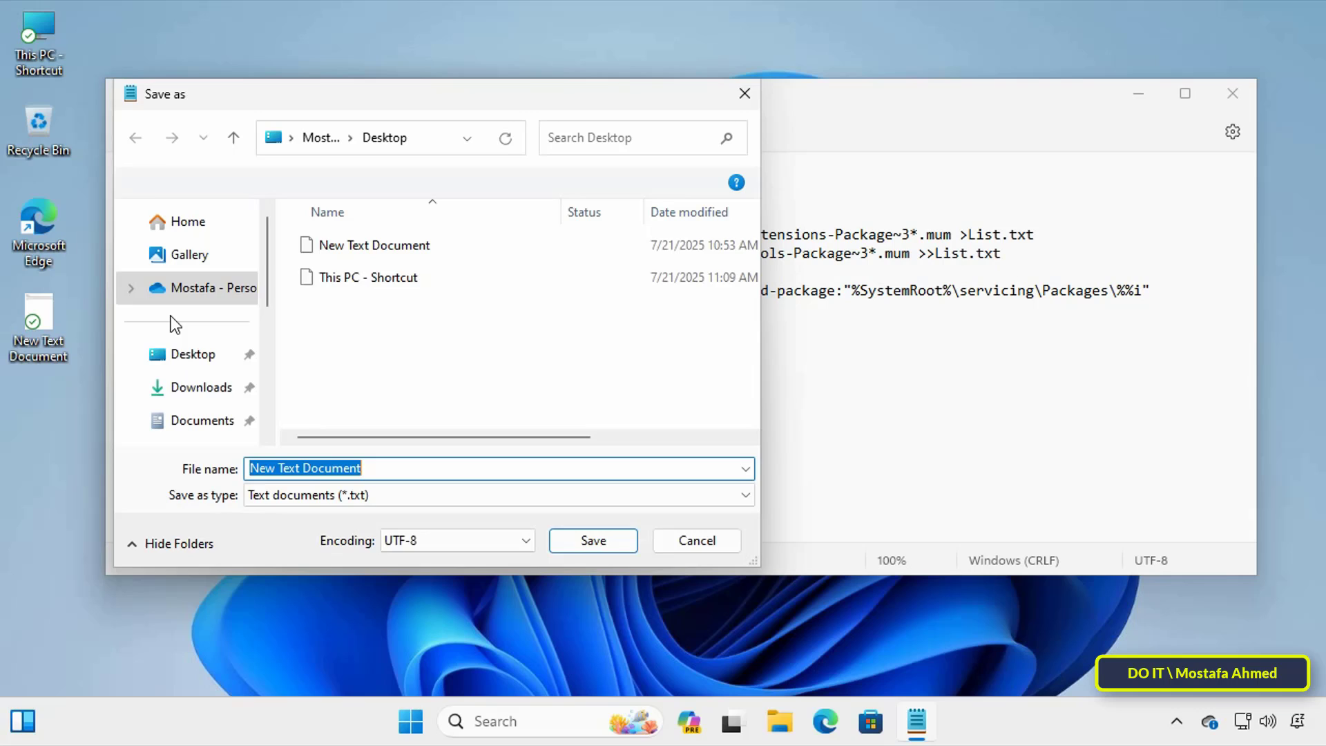
{"action": "left_click", "coordinate": [201, 360]}
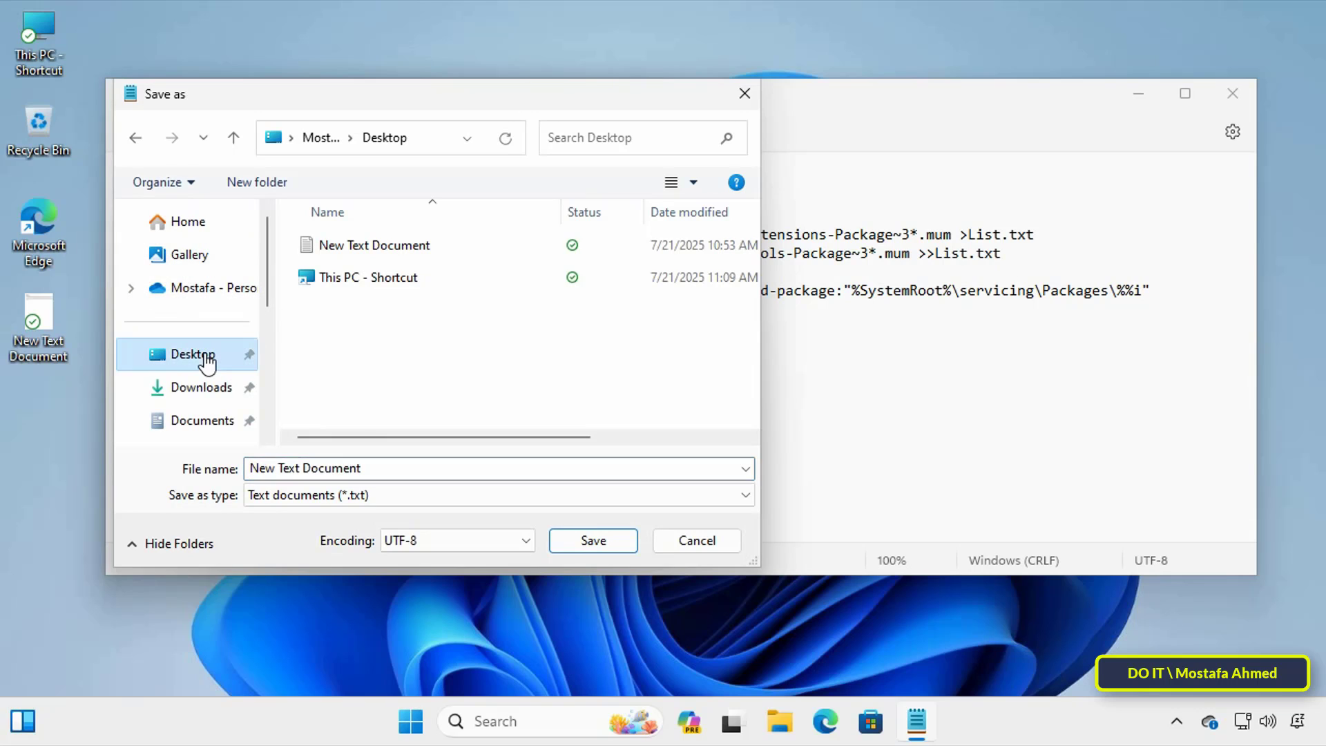
{"action": "left_click", "coordinate": [381, 467]}
{"action": "type", "text": "Add "}
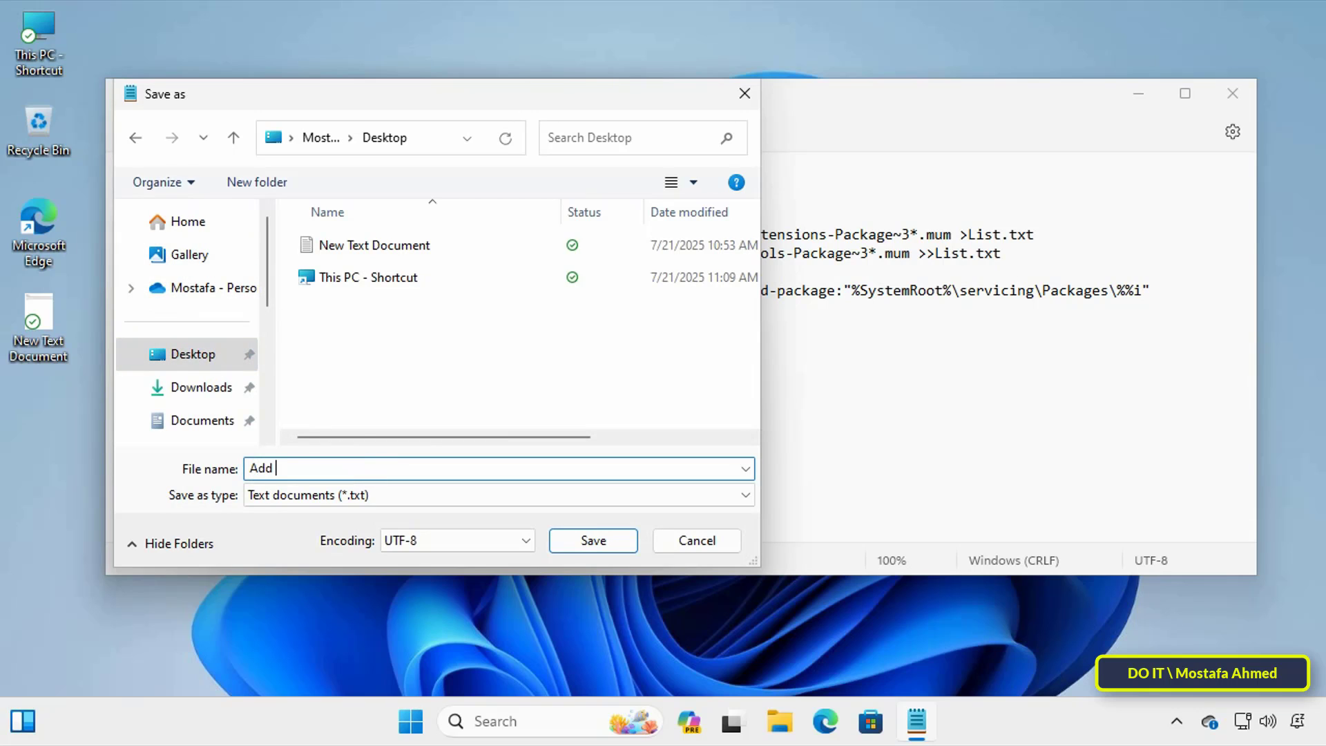
{"action": "type", "text": "LocalGroupPloicy.bat"}
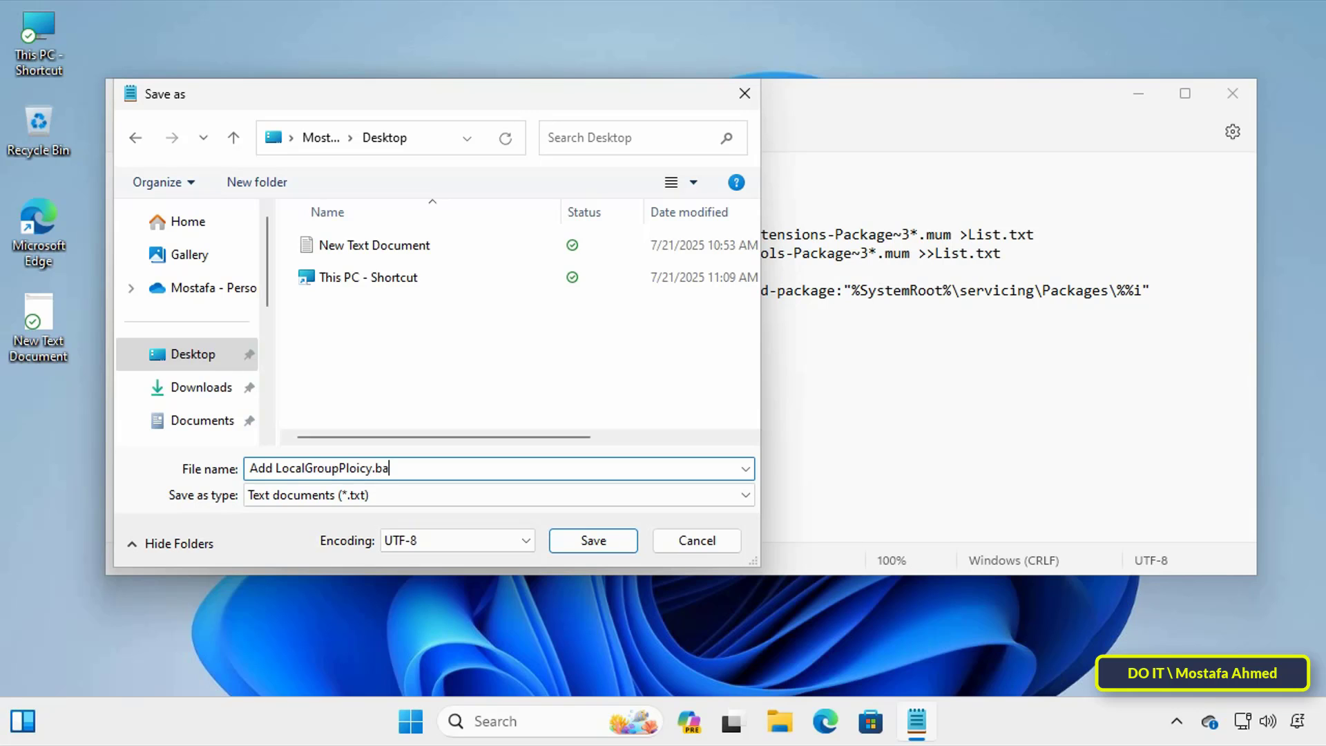
{"action": "left_click", "coordinate": [457, 495]}
{"action": "left_click", "coordinate": [395, 528]}
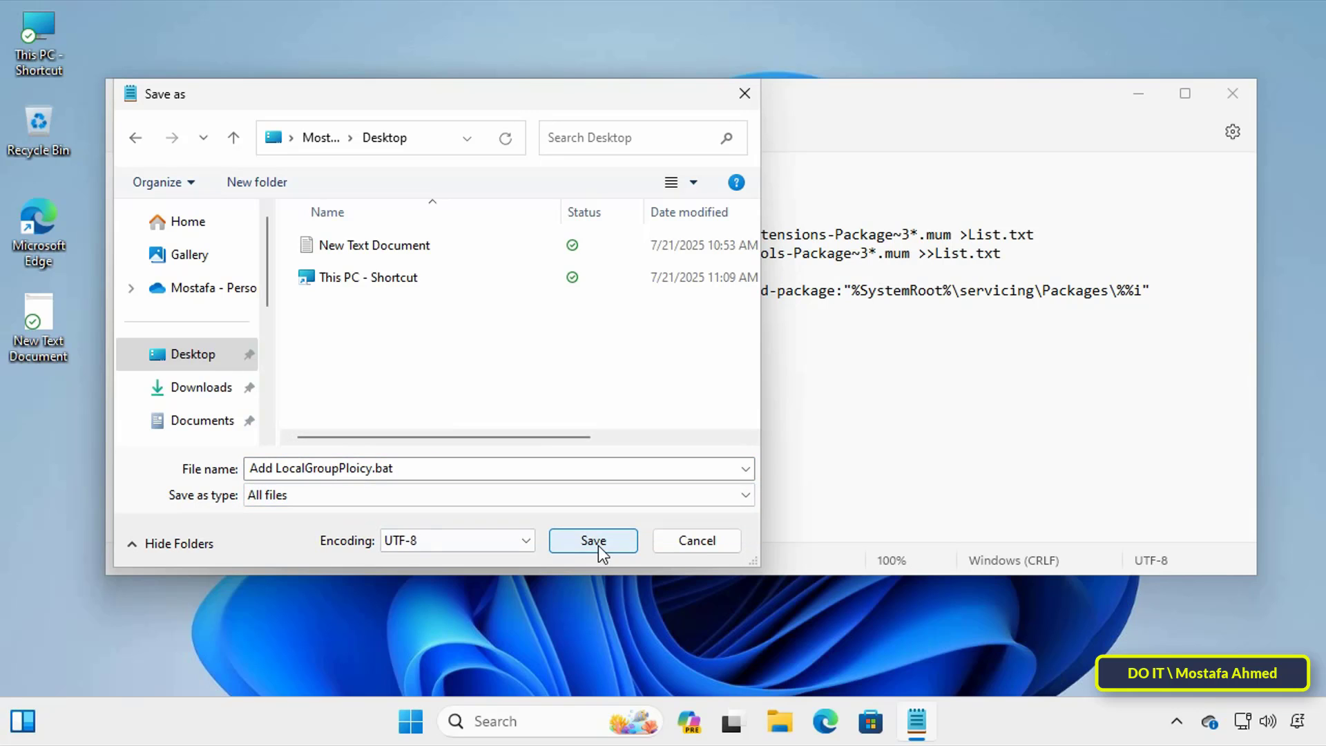
{"action": "left_click", "coordinate": [598, 545]}
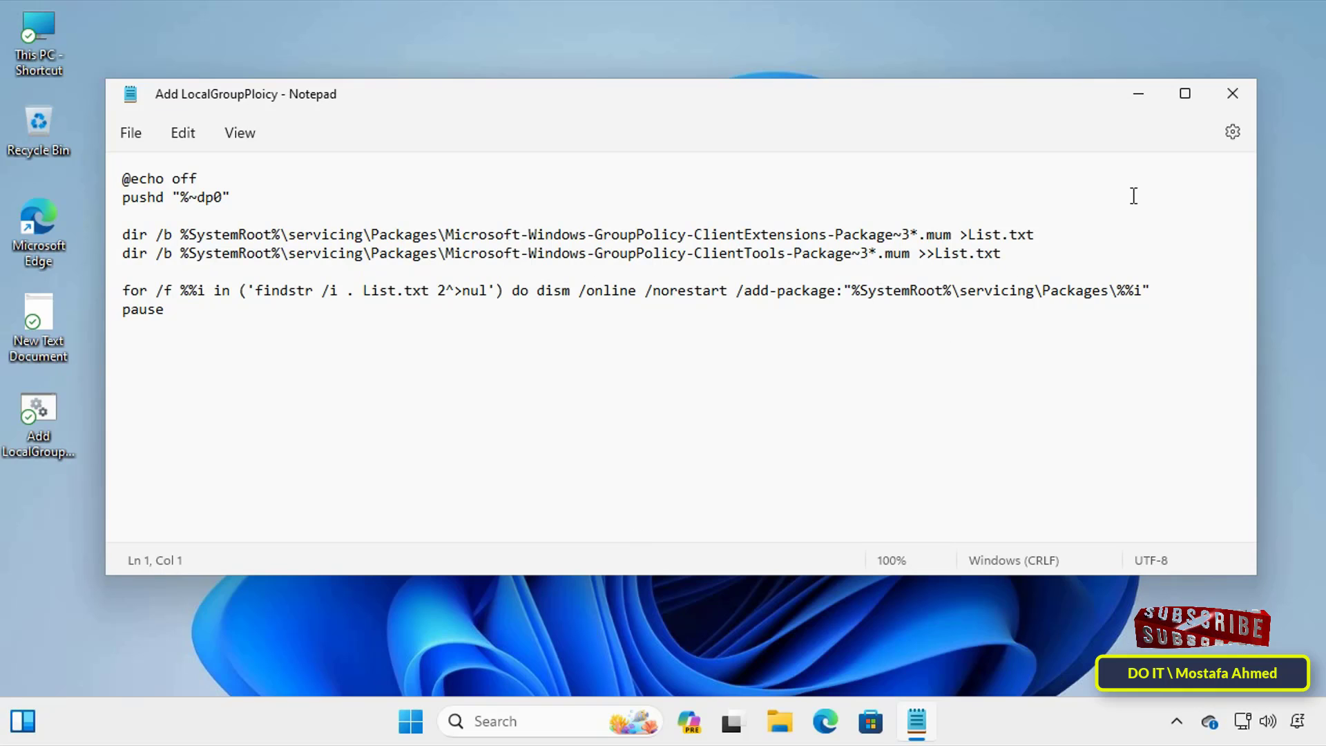
Close Notepad and run Add LocalGroupPloicy.bat as administrator, approving the UAC prompt.
{"action": "left_click", "coordinate": [1238, 97]}
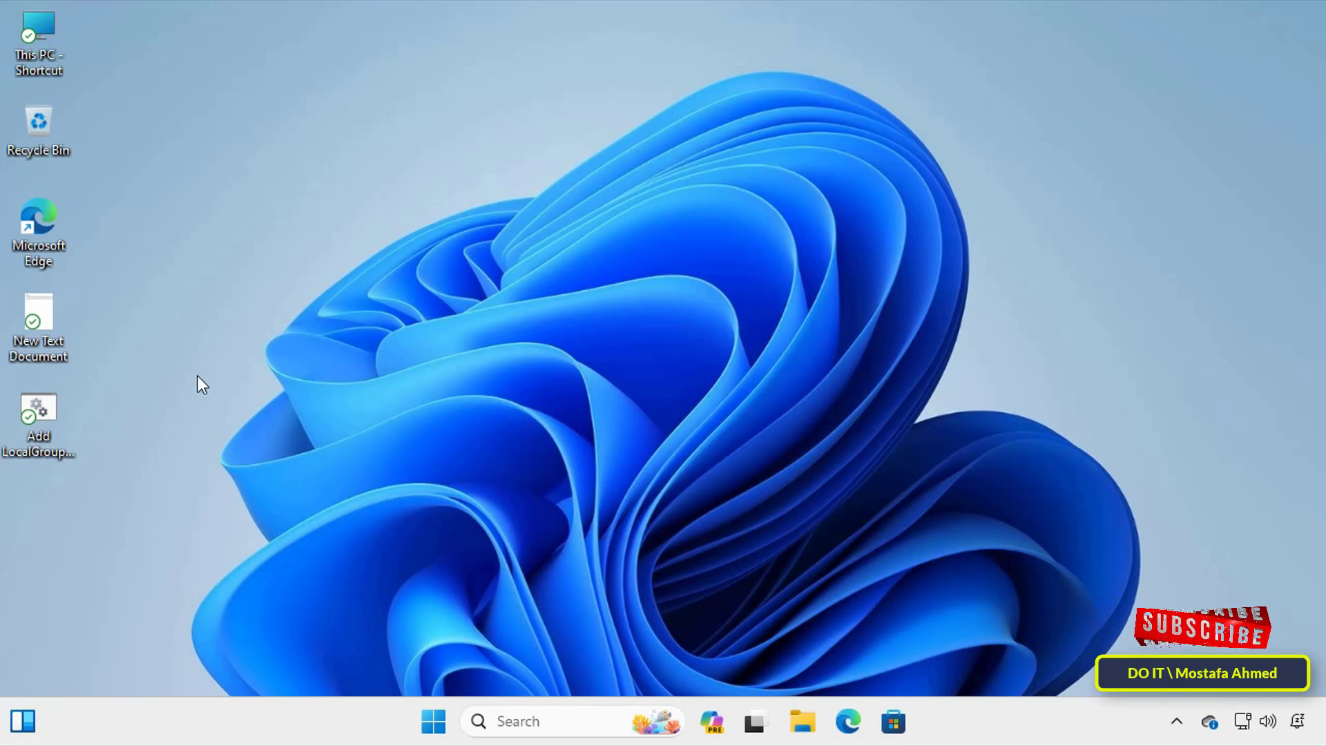
{"action": "double_click", "coordinate": [48, 420]}
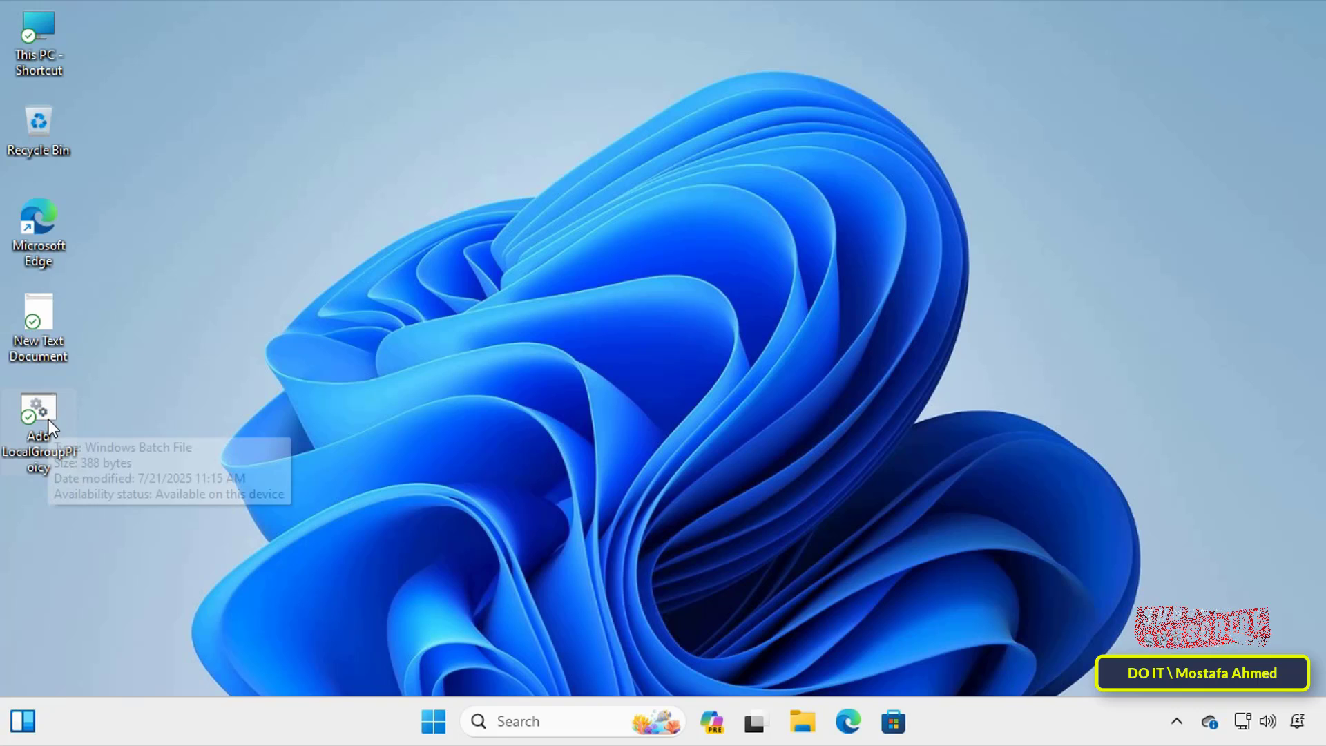
{"action": "right_click", "coordinate": [49, 420]}
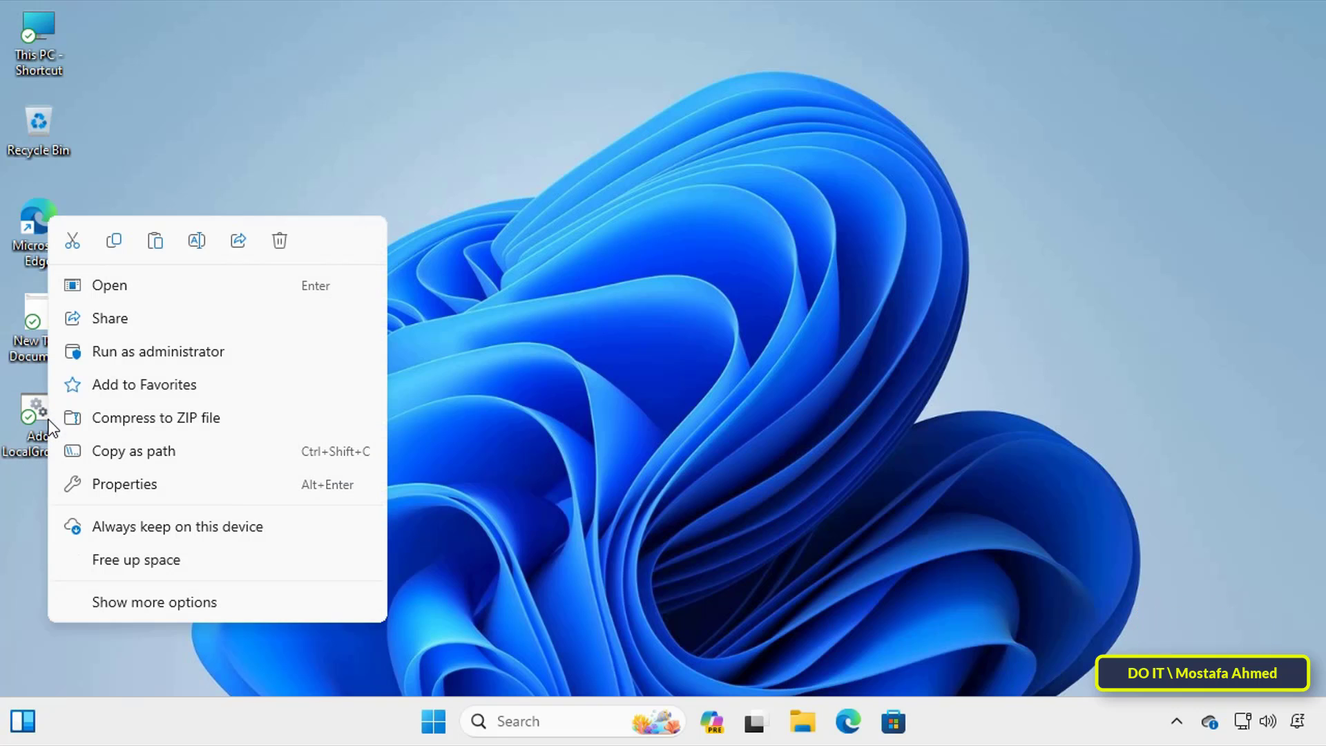
{"action": "left_click", "coordinate": [214, 358]}
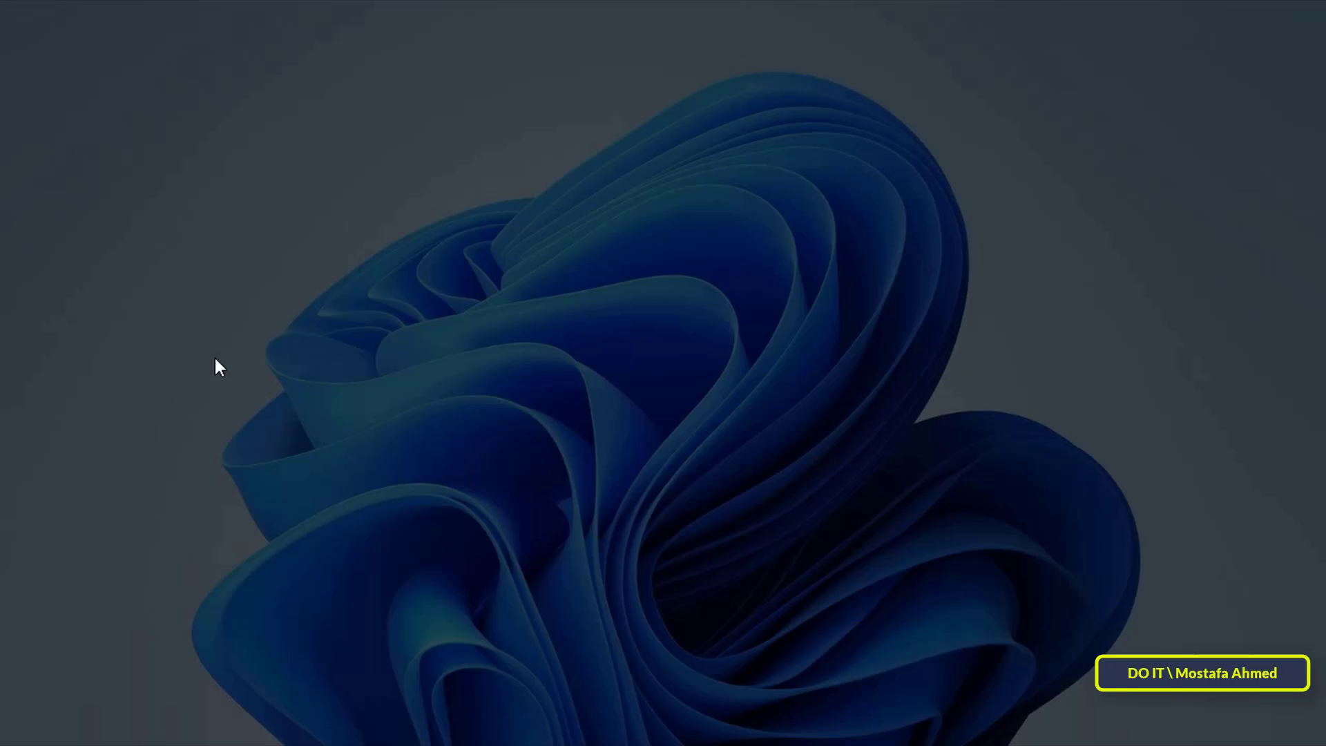
{"action": "left_click", "coordinate": [599, 520]}
Let dism finish adding the GroupPolicy packages, then close the console.
{"action": "left_click_drag", "start_coordinate": [913, 181], "coordinate": [909, 65]}
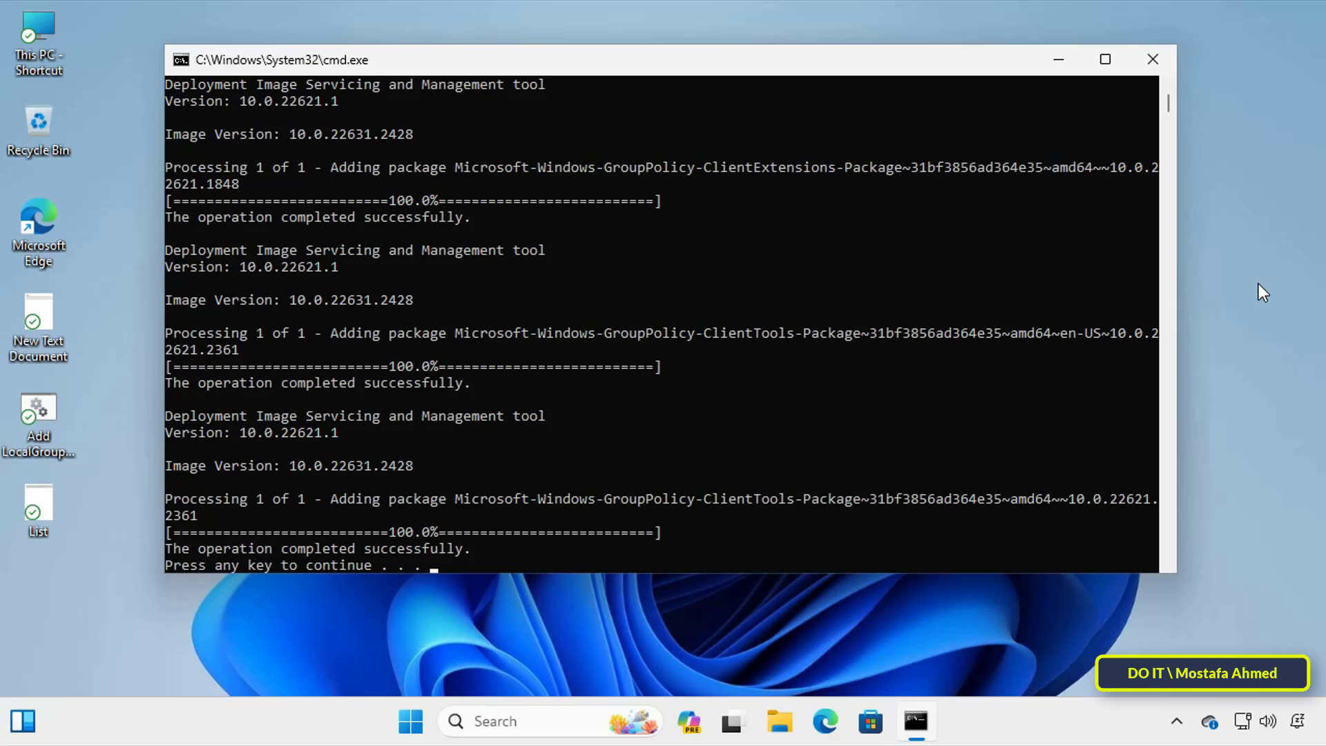
{"action": "scroll", "coordinate": [867, 231], "scroll_direction": "down", "scroll_amount": 3}
{"action": "left_click", "coordinate": [417, 466]}
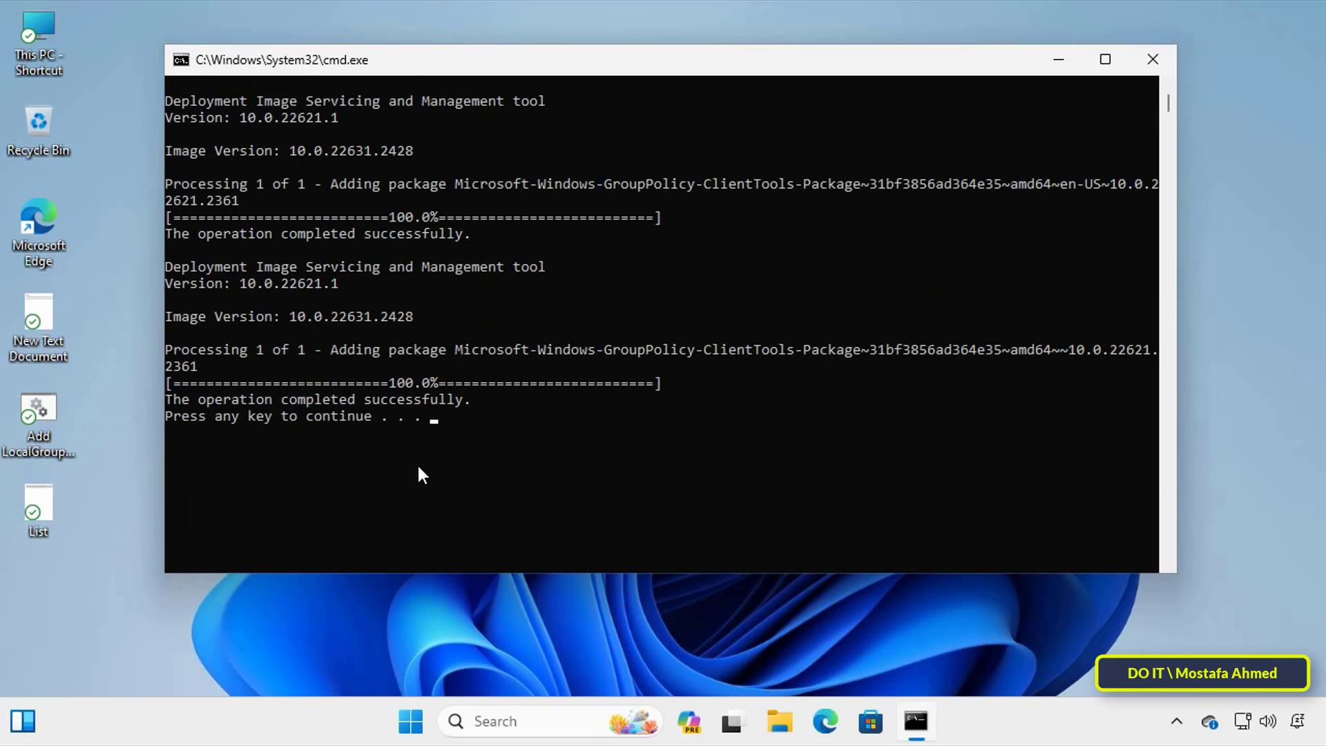
{"action": "key", "text": "Return"}
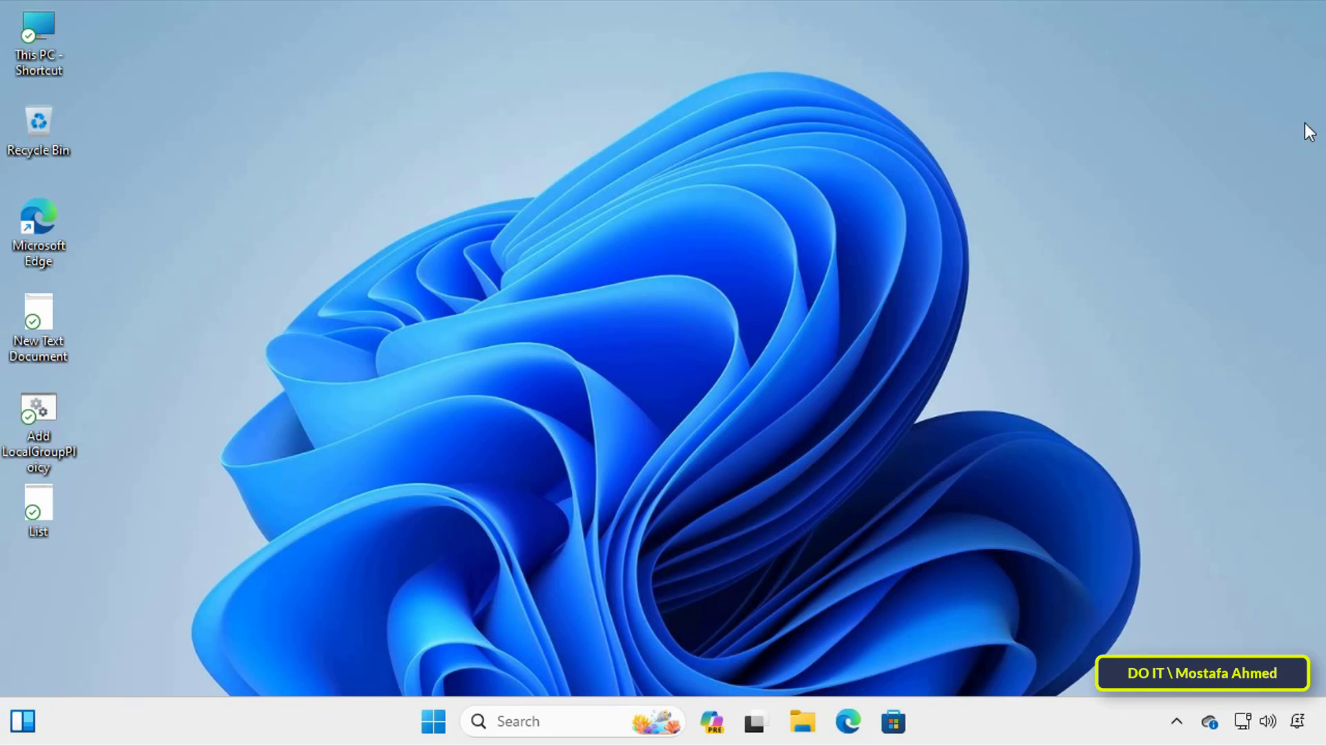
Run gpedit.msc from the Run dialog to open the Local Group Policy Editor.
{"action": "key", "text": "super+r"}
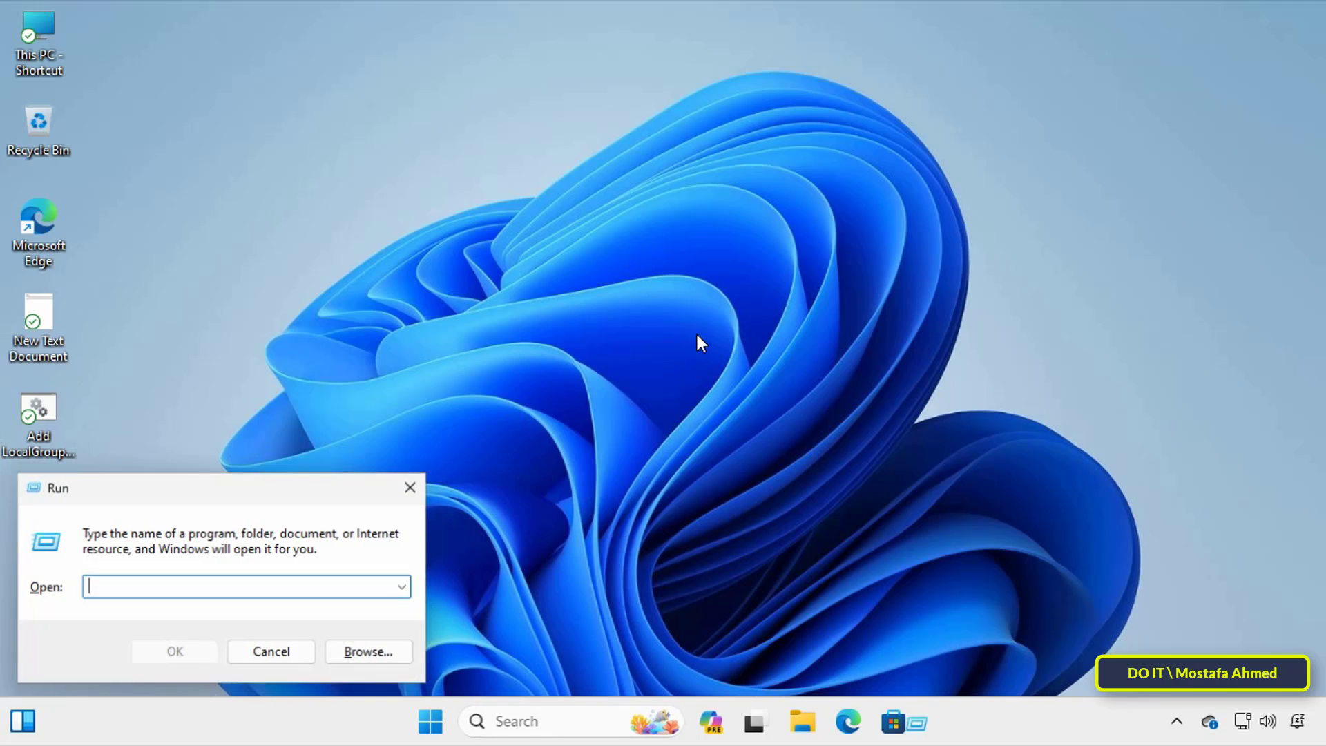
{"action": "type", "text": "g"}
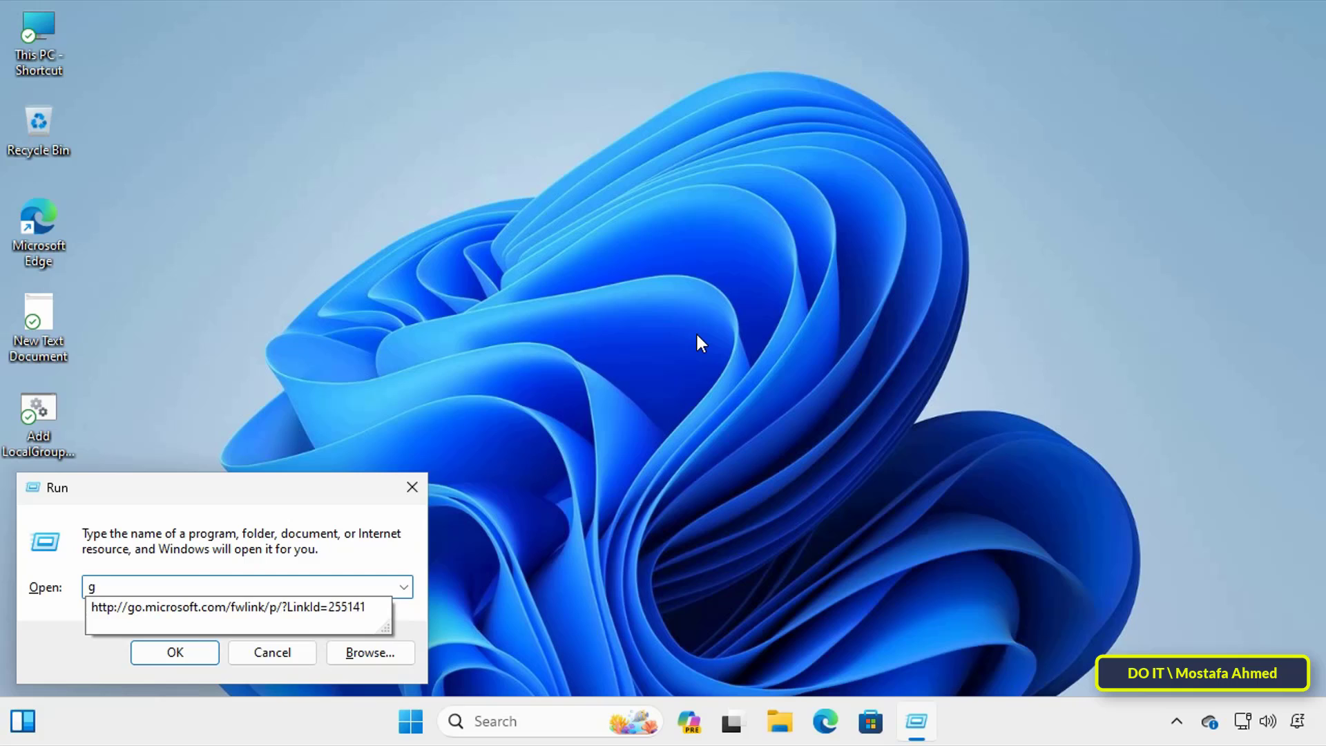
{"action": "type", "text": "pedit"}
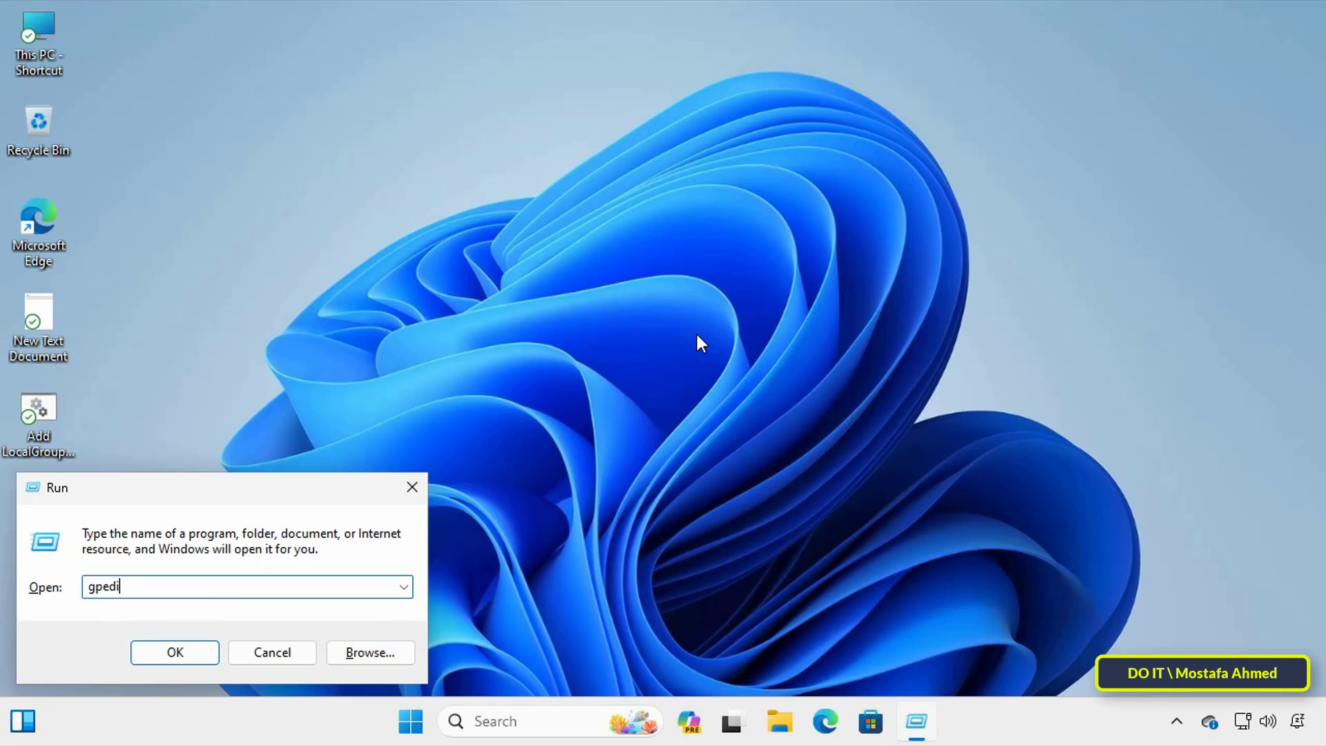
{"action": "type", "text": ".msc"}
{"action": "key", "text": "Return"}
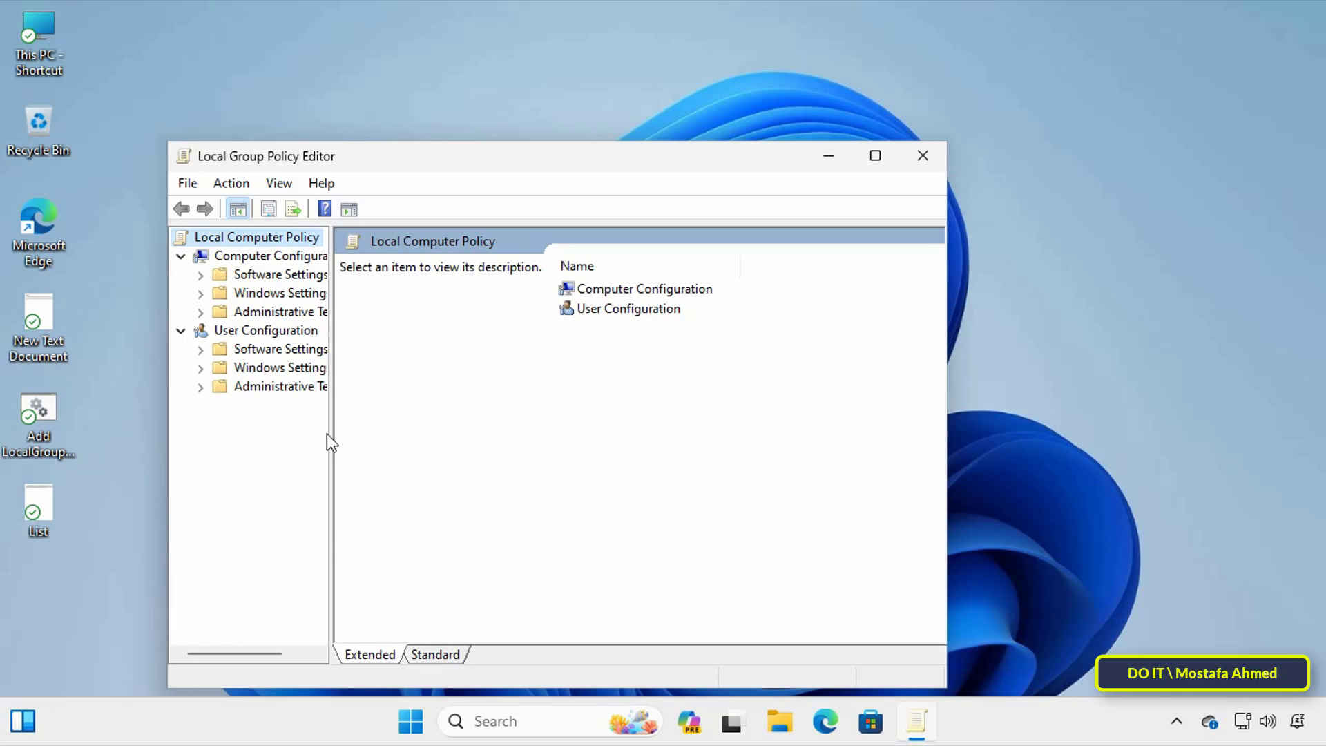
Maximize the editor, widen the tree pane, and browse Computer and User Configuration folders.
{"action": "left_click", "coordinate": [874, 159]}
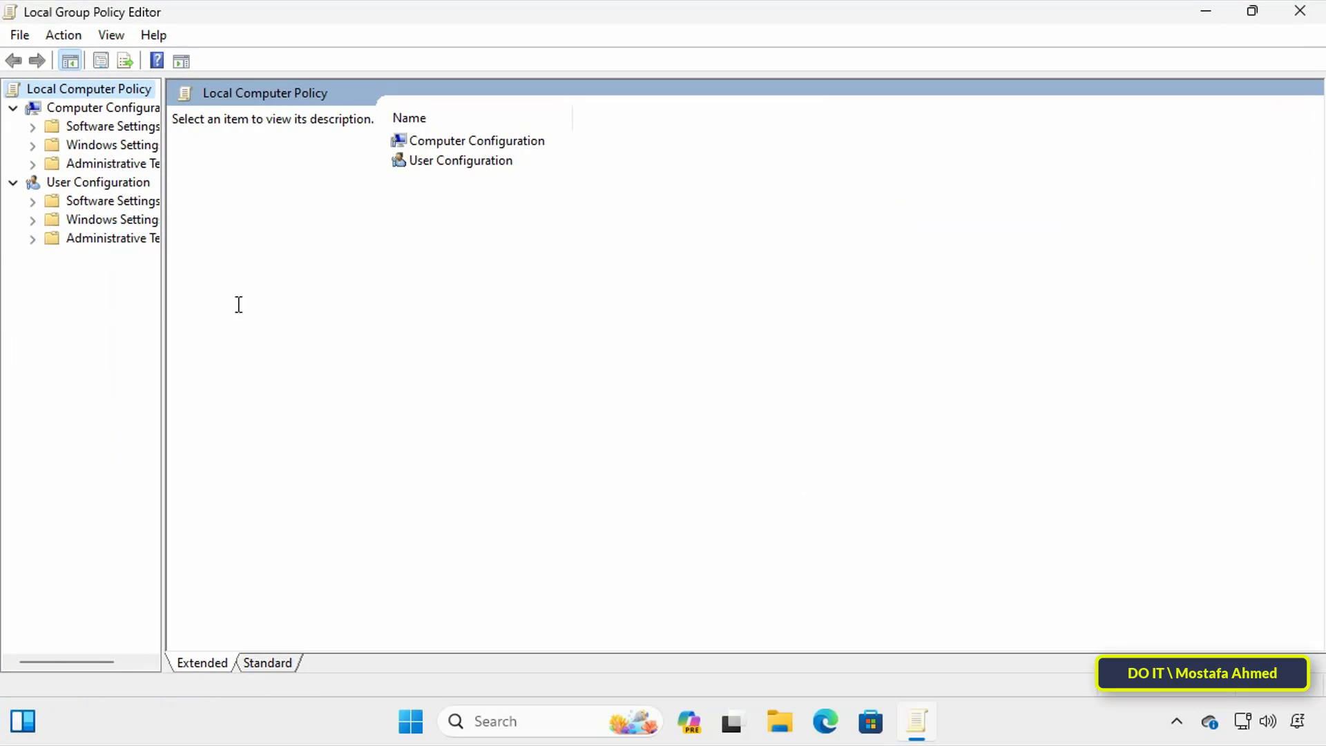
{"action": "left_click_drag", "start_coordinate": [163, 316], "coordinate": [316, 317]}
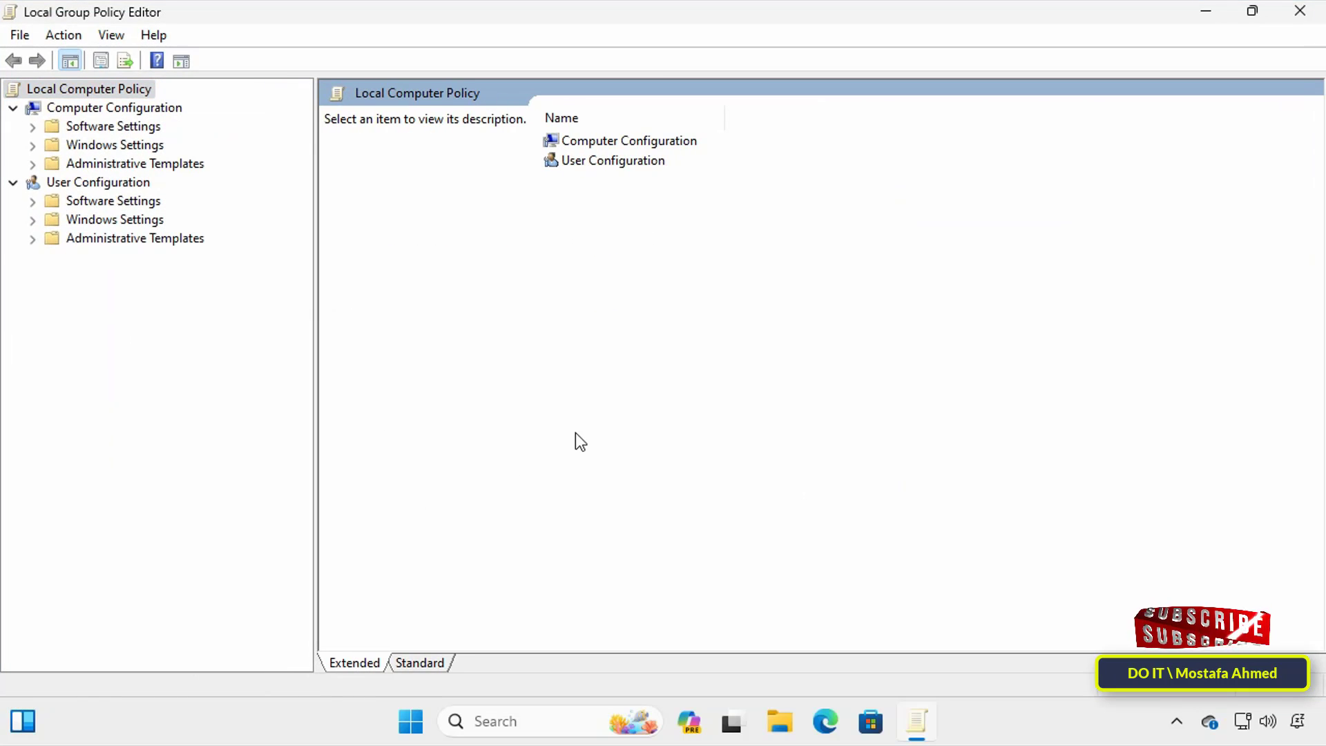
{"action": "left_click", "coordinate": [123, 113]}
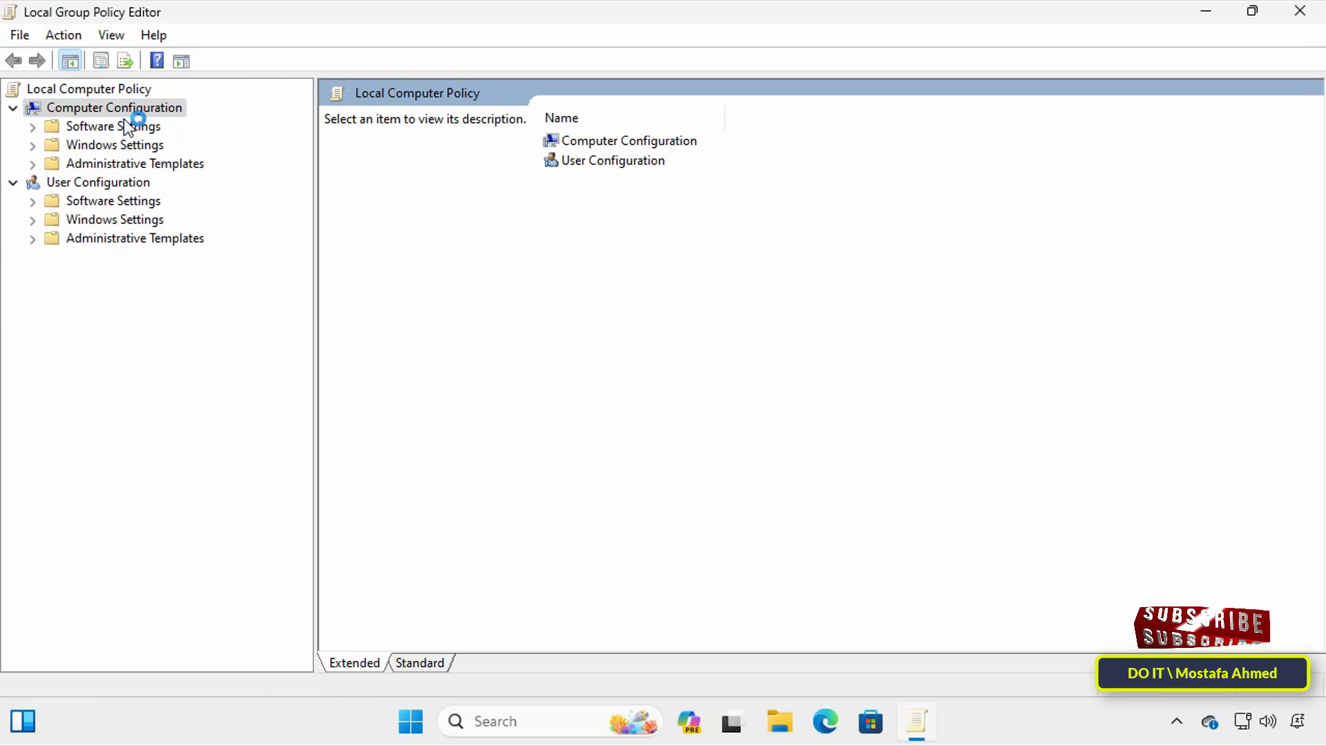
{"action": "left_click", "coordinate": [135, 182]}
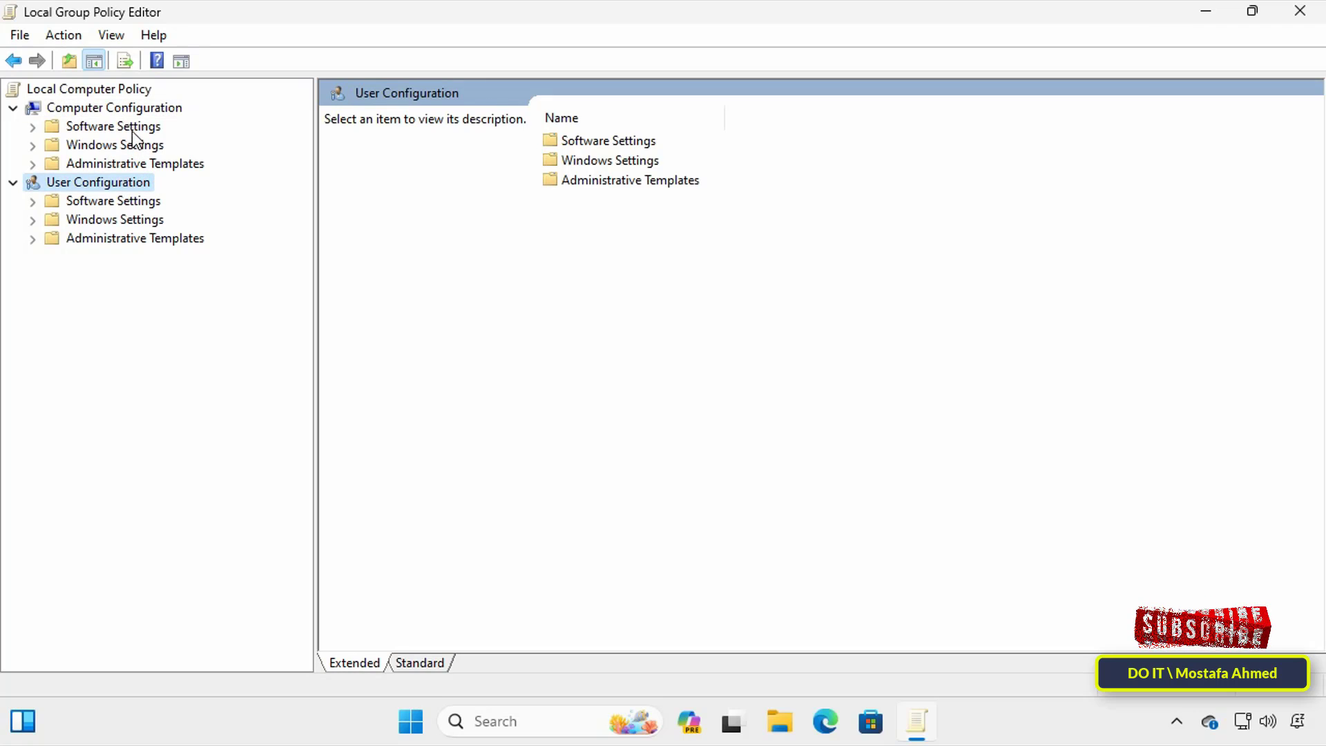
{"action": "left_click", "coordinate": [133, 108]}
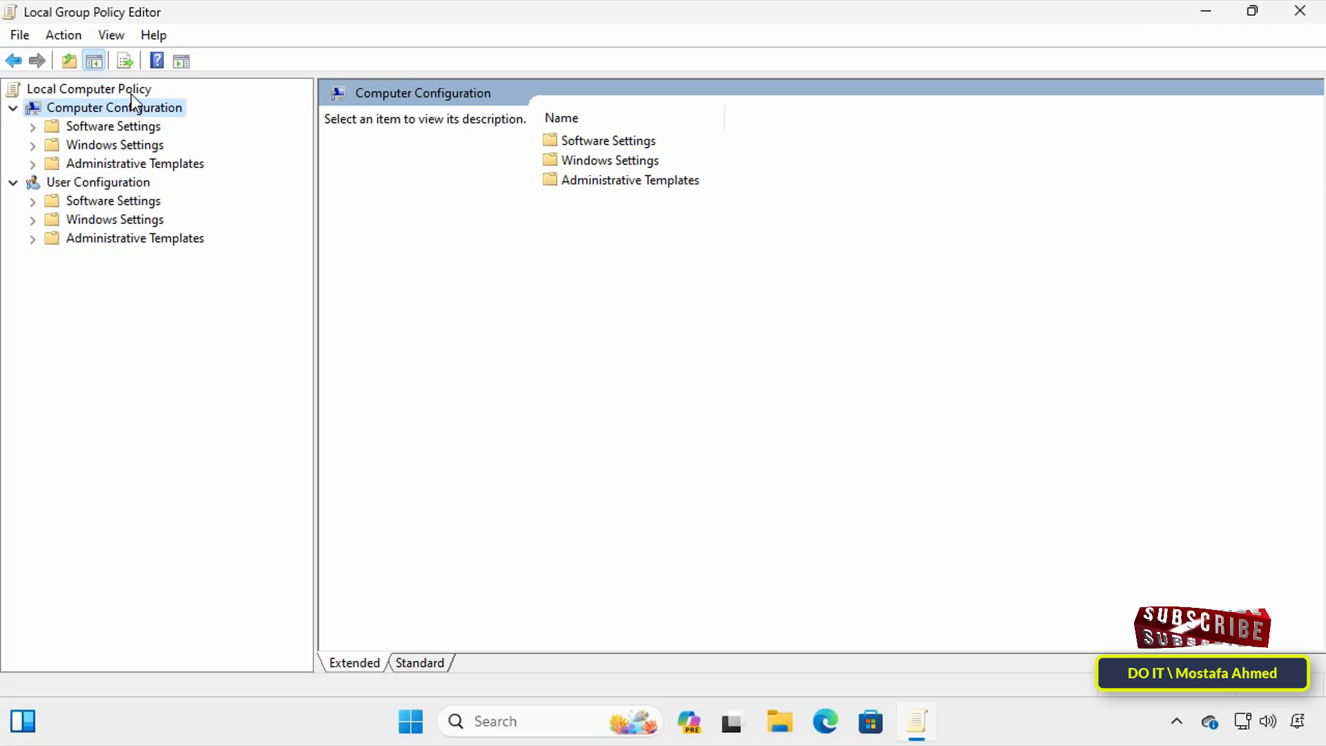
{"action": "left_click", "coordinate": [131, 90]}
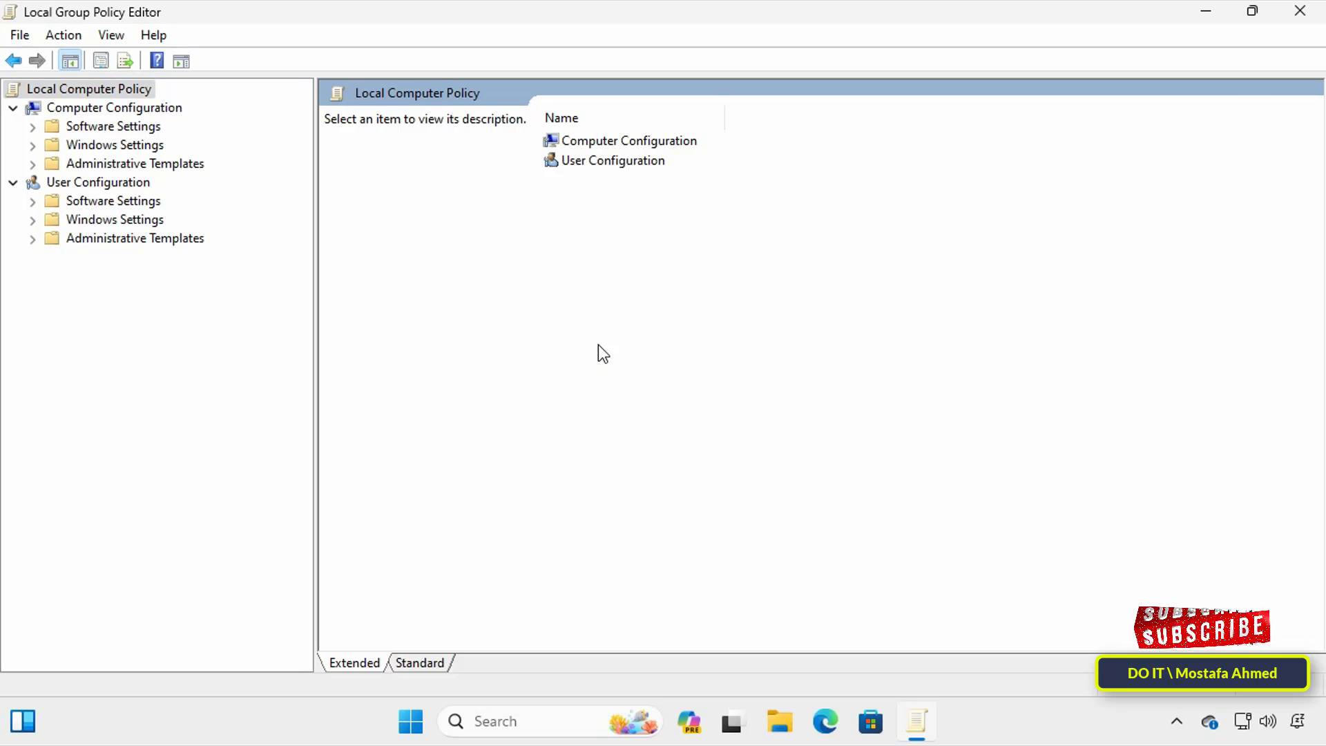